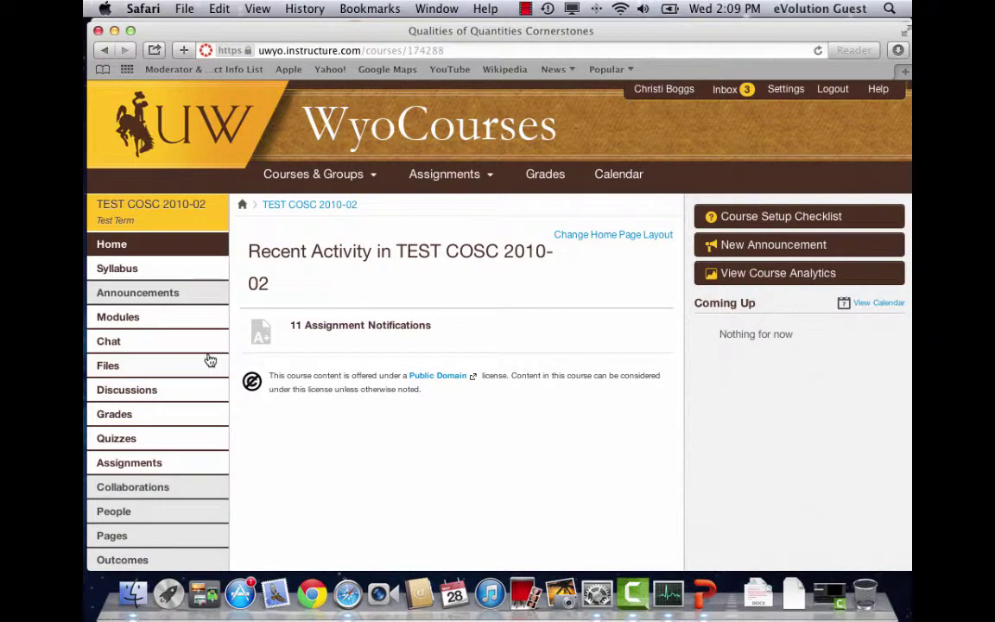
Step: Scroll the course home page to reveal the lower part of the left course menu
scroll(579, 416, up, 3)
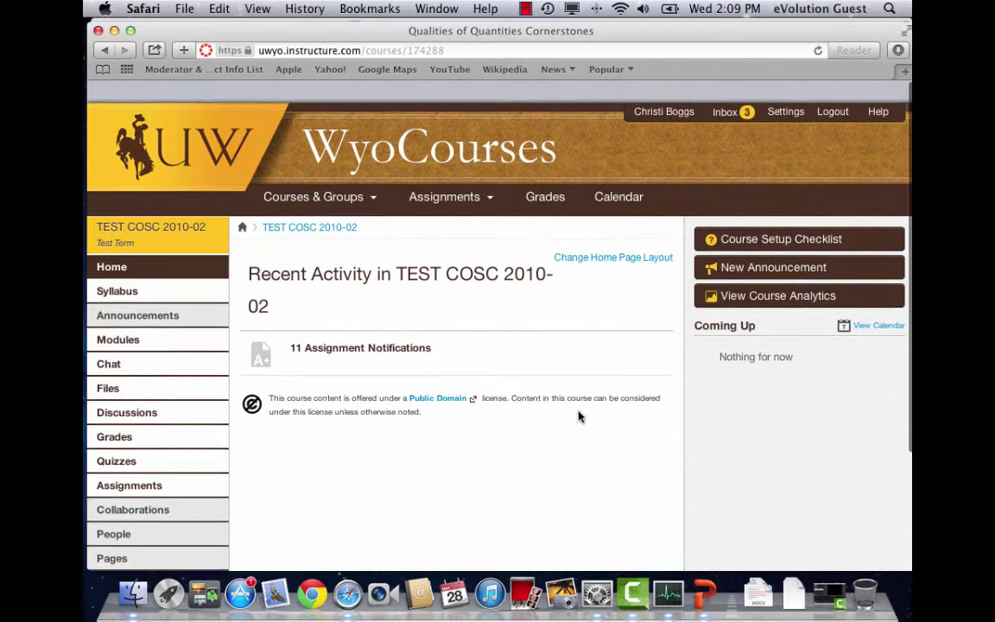
scroll(574, 415, down, 5)
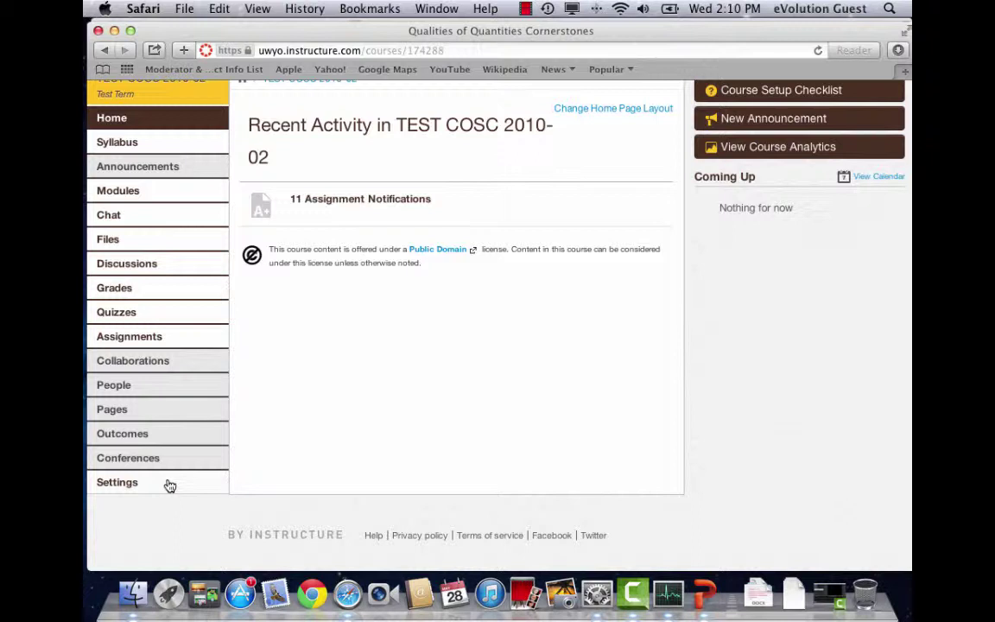
Step: In course Settings' Navigation tab, move Discussions up to sit directly below Syllabus
click(120, 490)
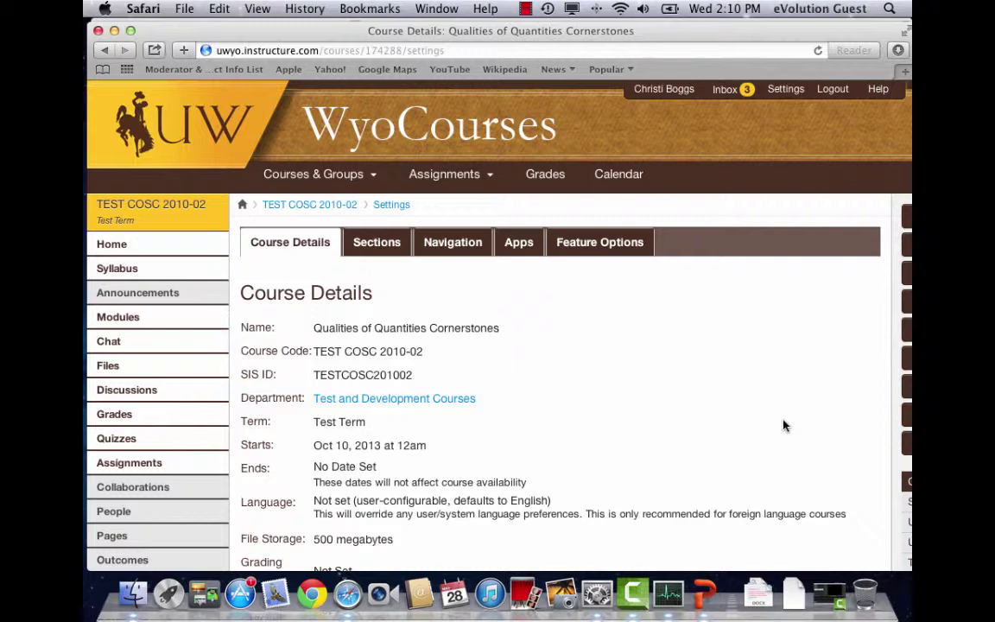
click(453, 246)
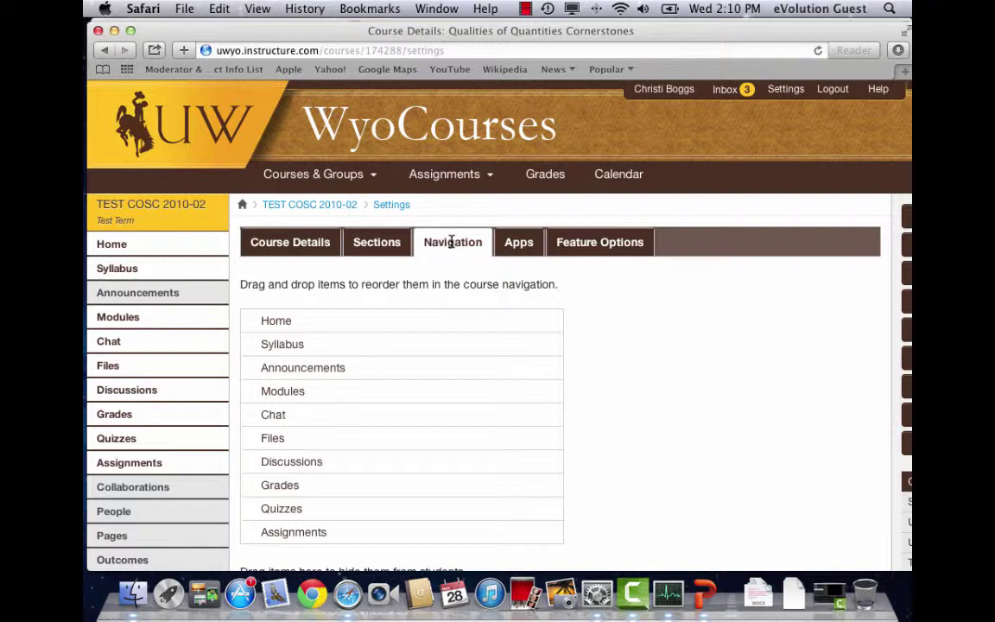
click(451, 242)
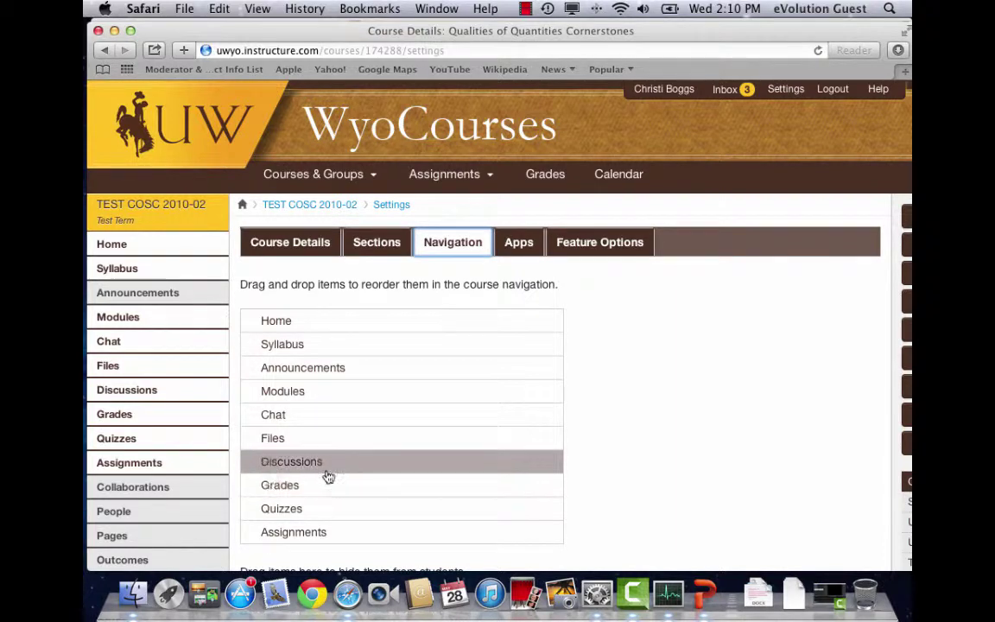
mouse_move(328, 474)
mouse_down()
mouse_move(332, 373)
mouse_move(329, 384)
mouse_up()
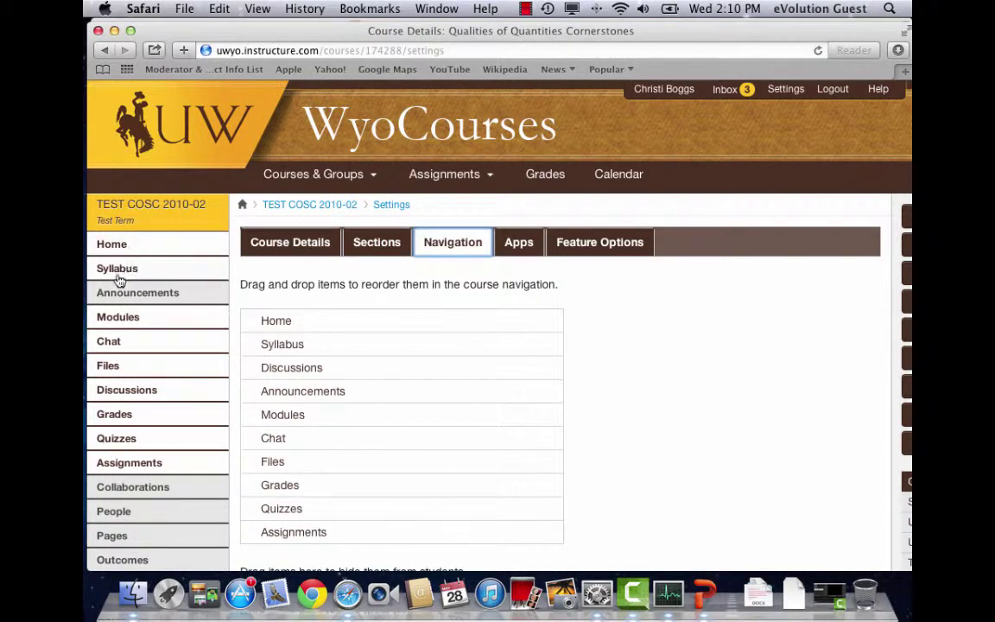
Step: Open the Course Syllabus page for Qualities of Quantities from the course menu
click(119, 270)
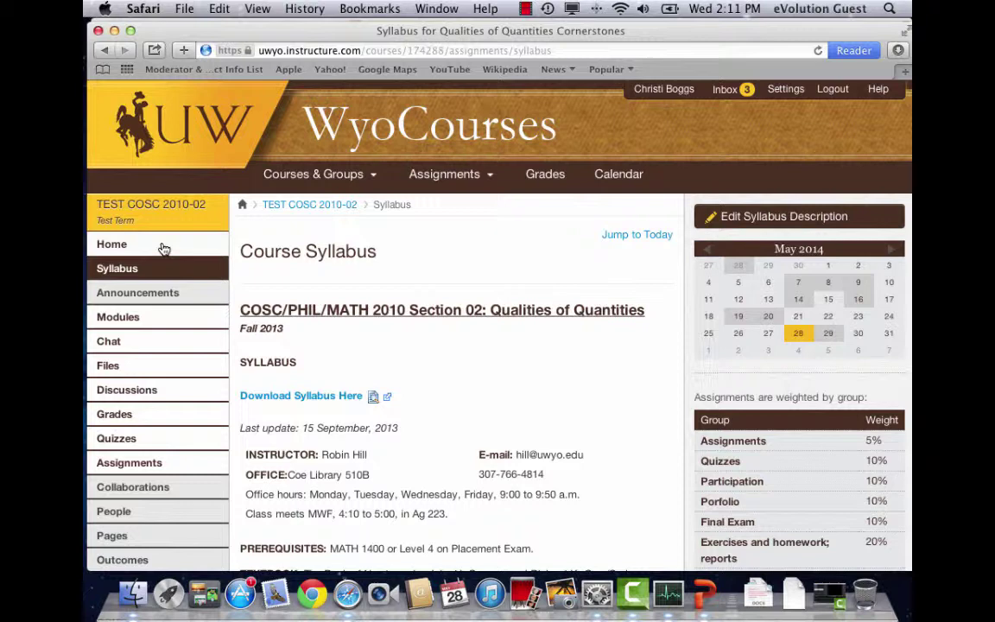
Step: Edit the syllabus description, setting its course title and Fall 2013 lines to Heading 2
click(780, 224)
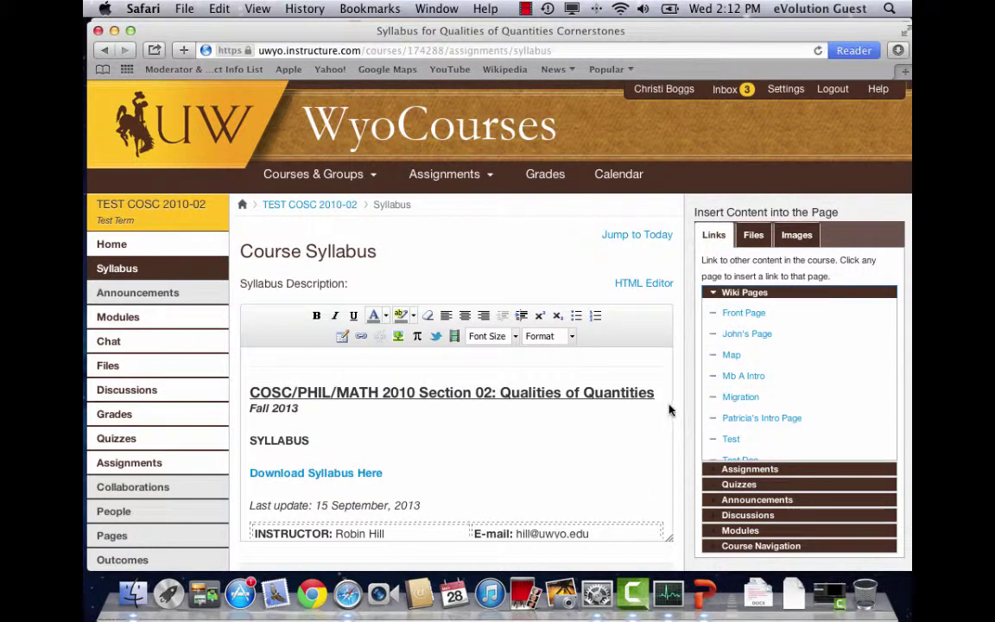
click(593, 406)
drag(593, 402, 246, 393)
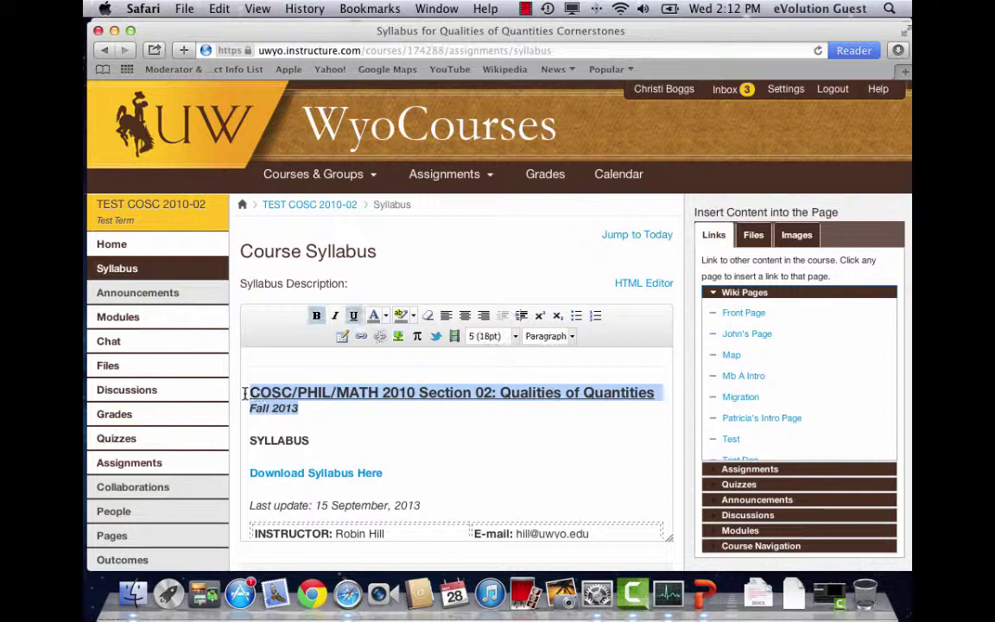
click(571, 337)
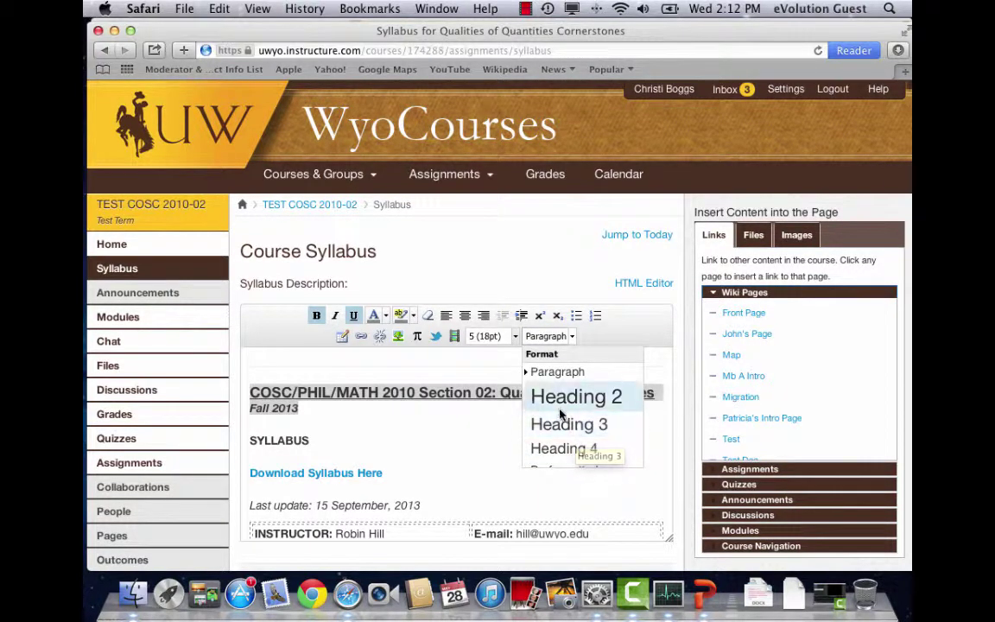
click(558, 404)
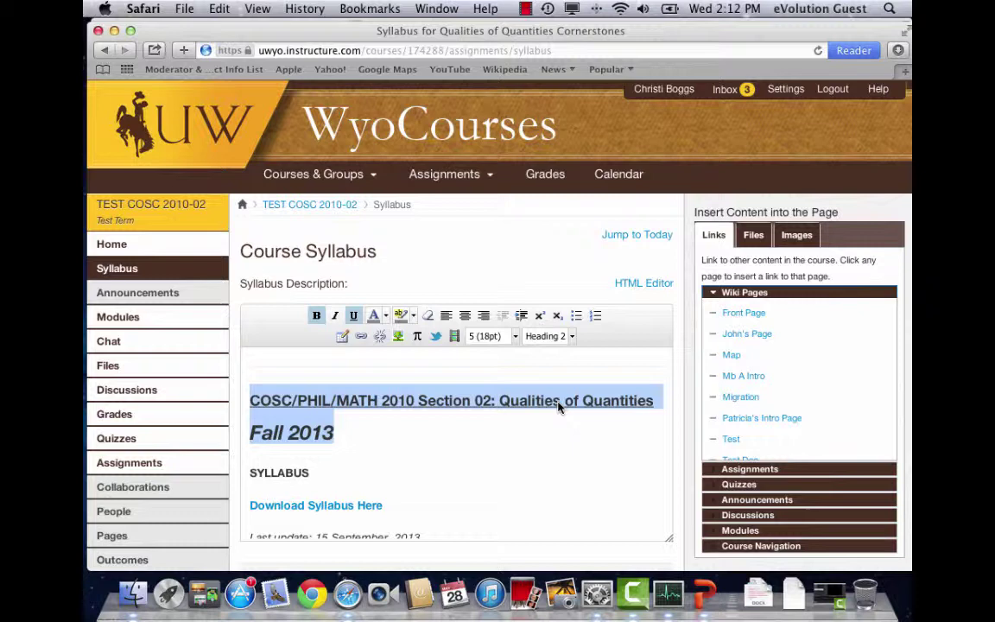
Step: Save the Heading 2 syllabus changes with Update Syllabus
scroll(549, 402, down, 1)
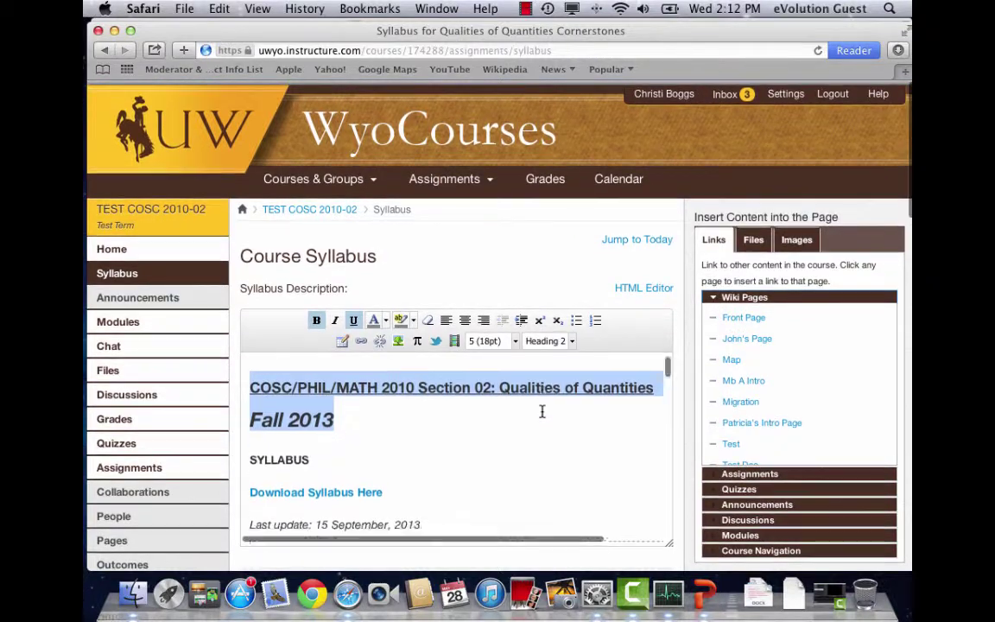
scroll(542, 411, down, 3)
scroll(537, 417, down, 1)
scroll(532, 423, down, 2)
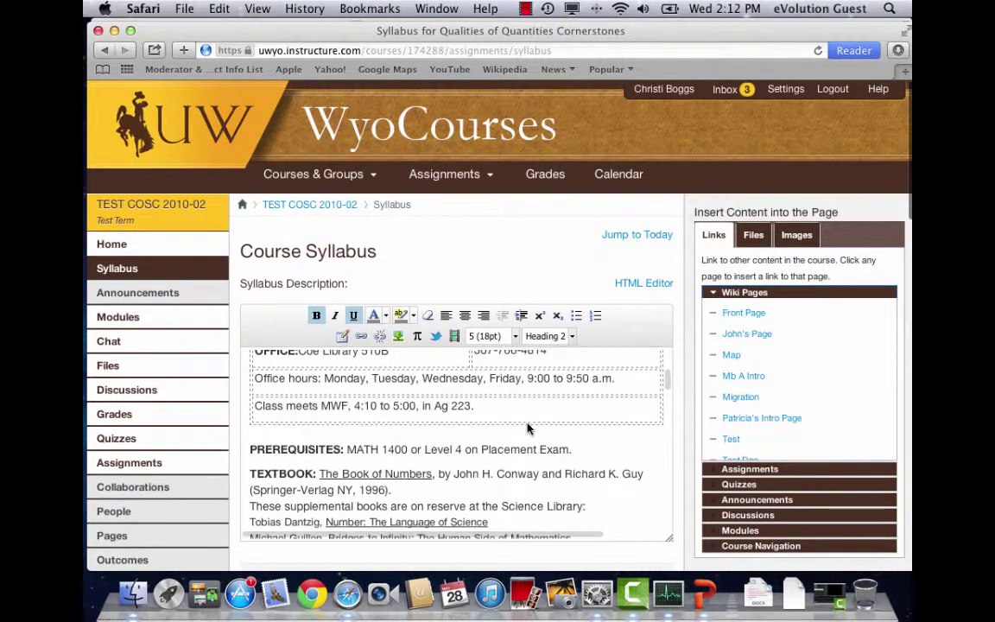
scroll(528, 429, down, 3)
scroll(526, 423, down, 1)
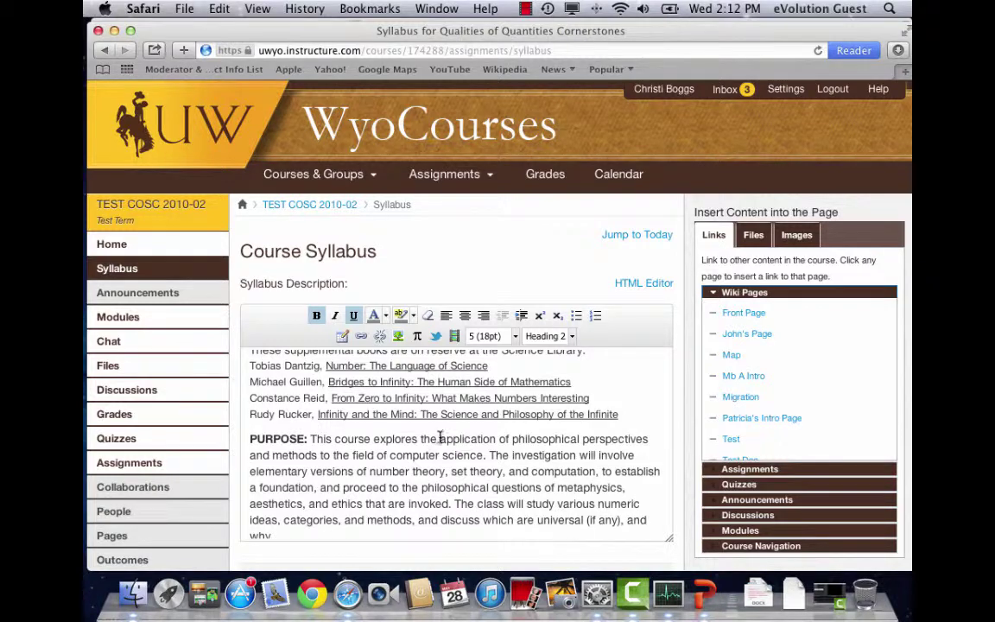
scroll(524, 393, up, 2)
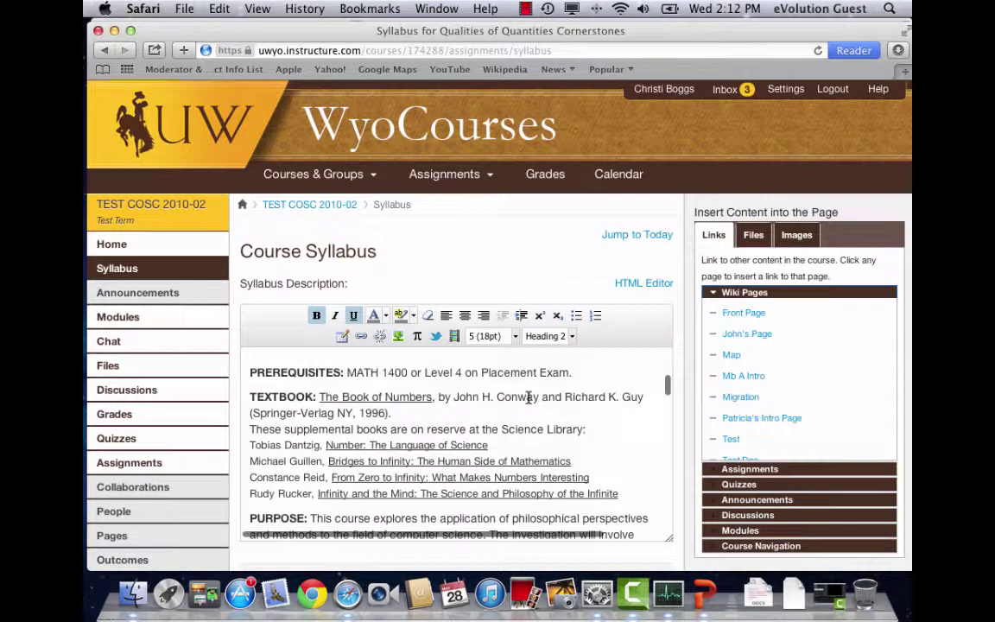
scroll(517, 275, down, 2)
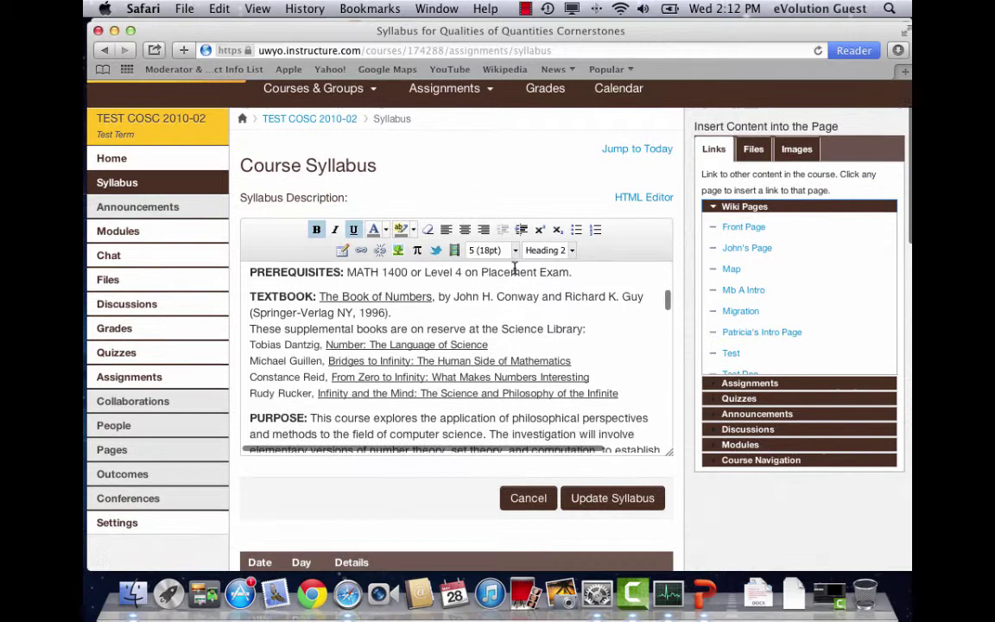
click(615, 506)
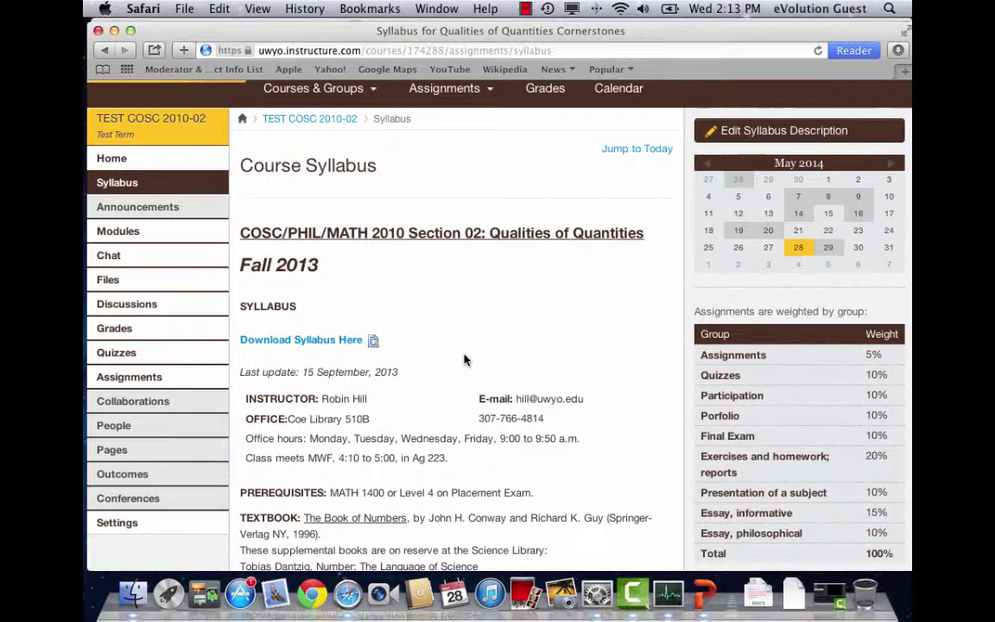
Step: Reopen syllabus editing with the Files tab's upload form, cancelling the file picker without choosing a file
click(782, 138)
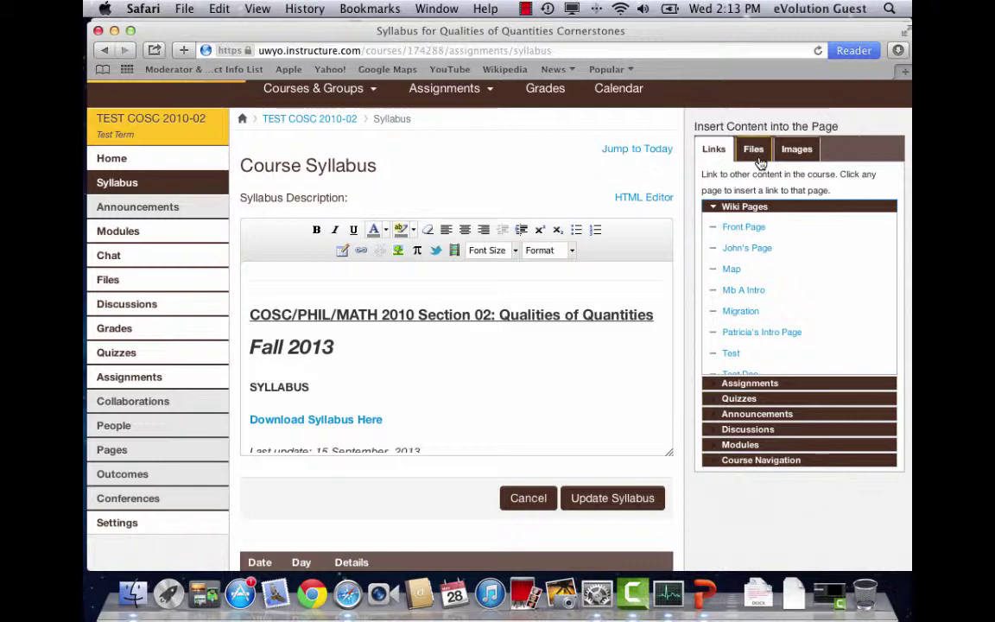
click(760, 162)
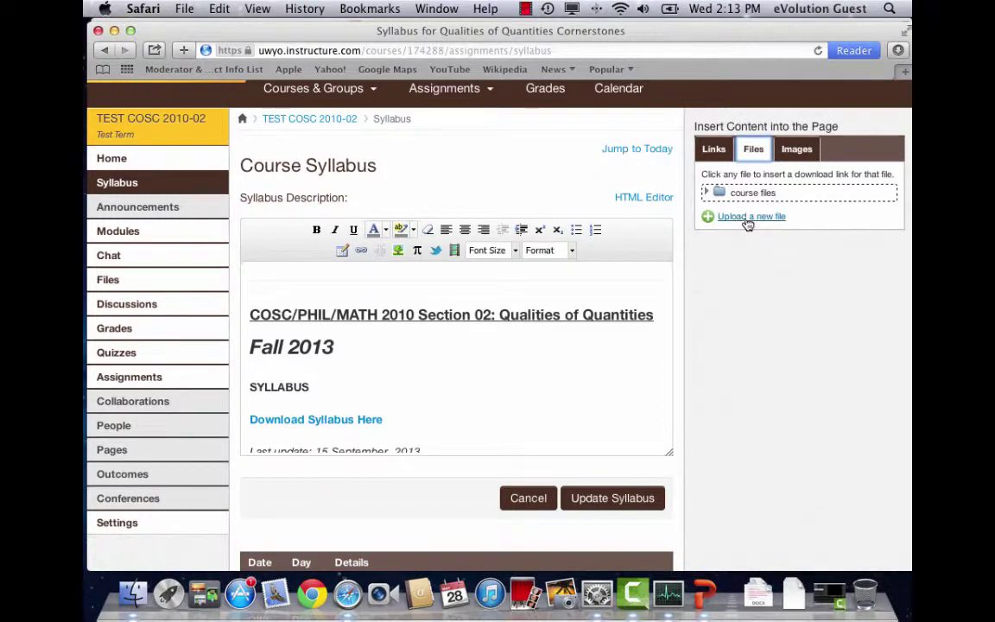
click(748, 218)
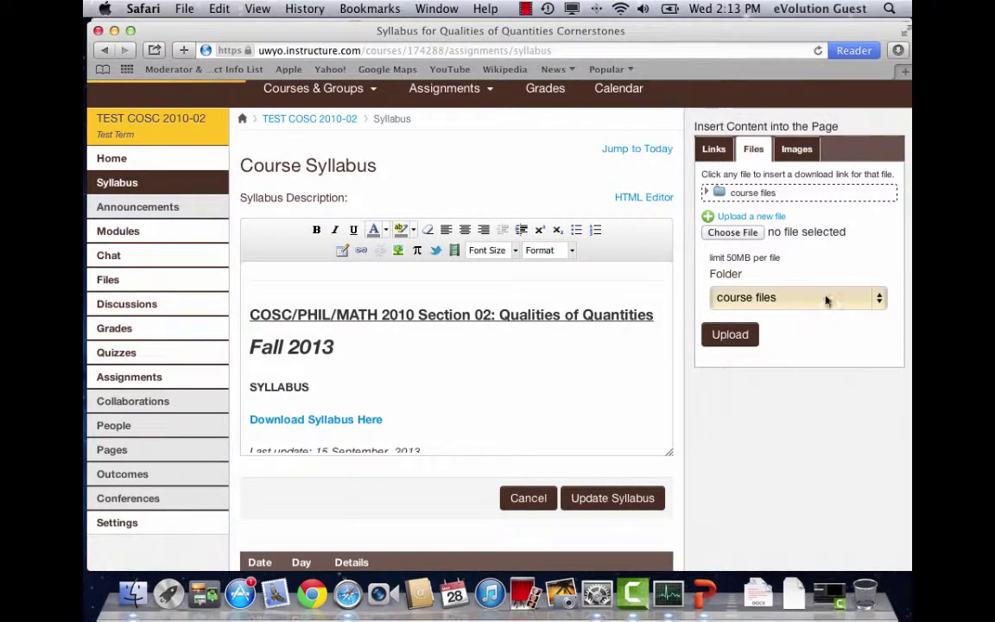
click(731, 235)
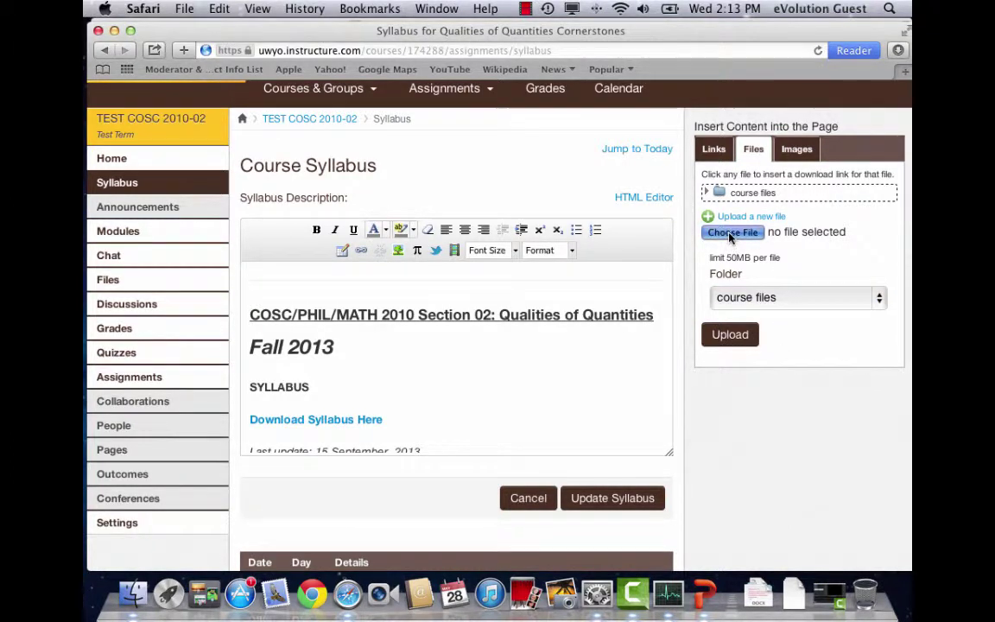
click(326, 200)
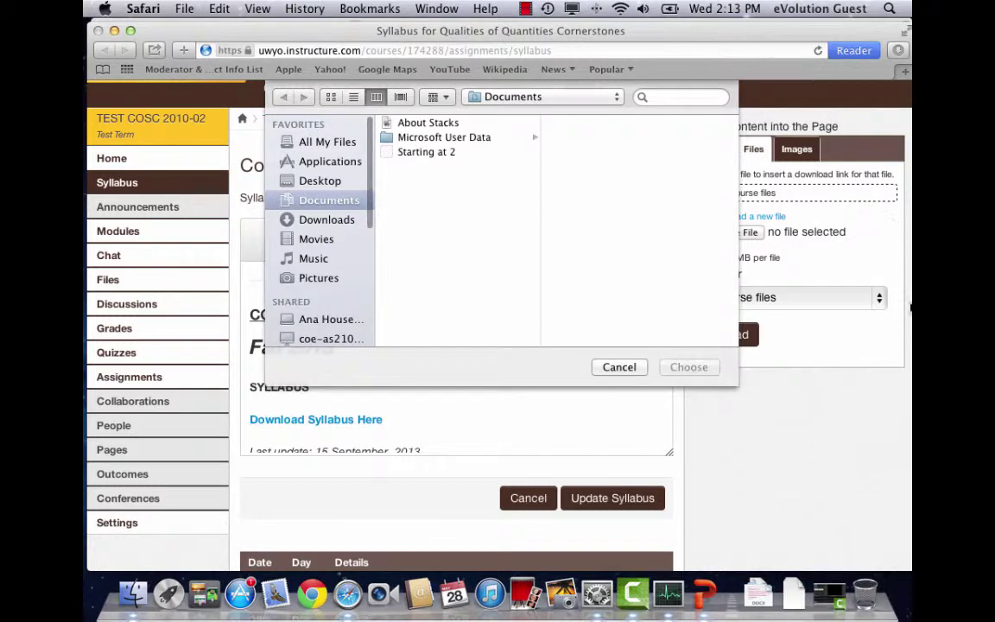
click(614, 367)
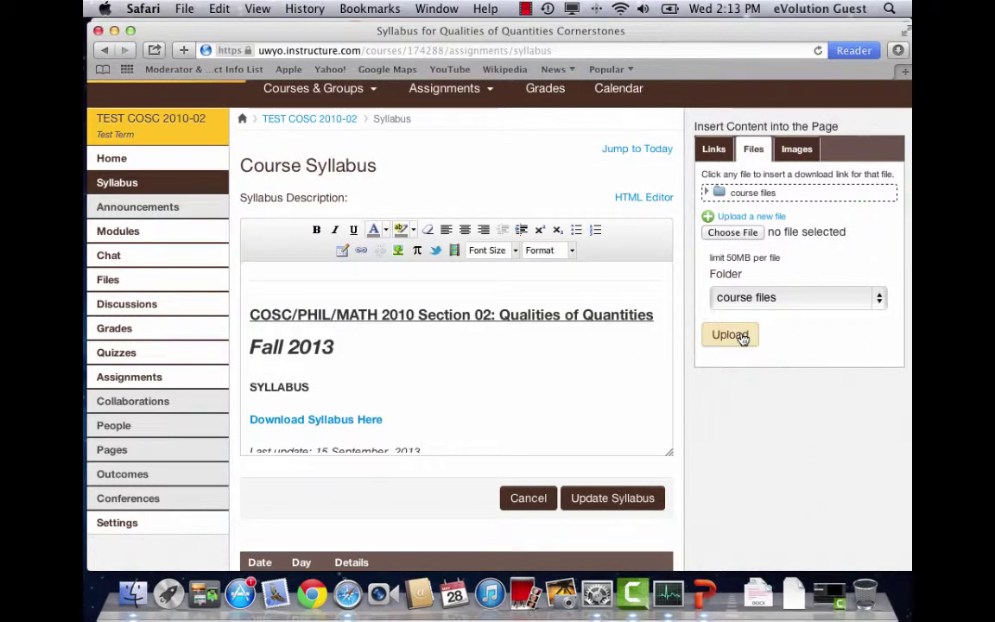
click(253, 404)
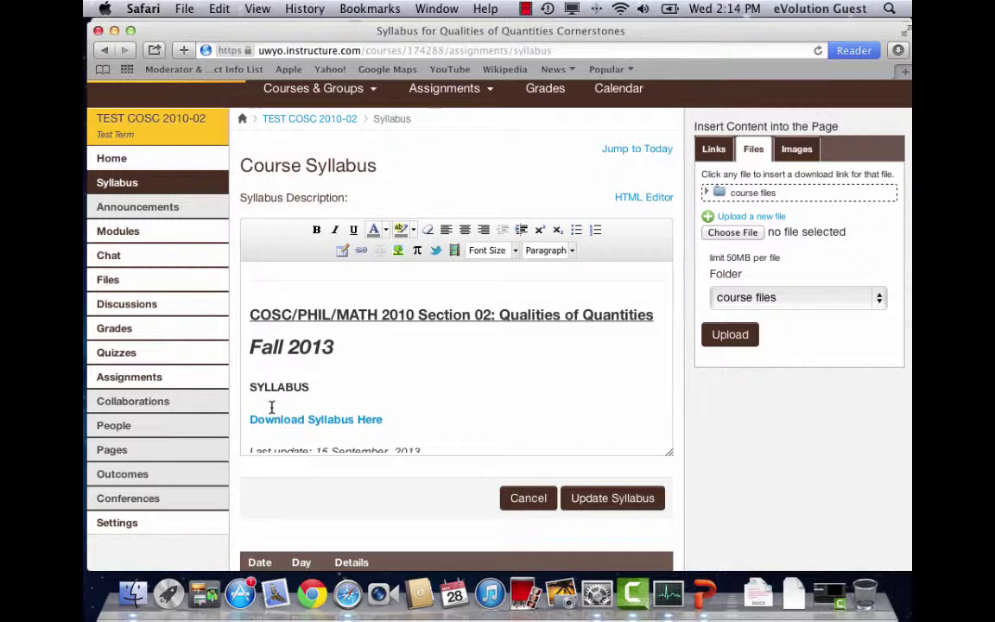
Step: Insert a link to Local Anesthetics 4470 Culver.ppt on a new line under SYLLABUS
click(745, 195)
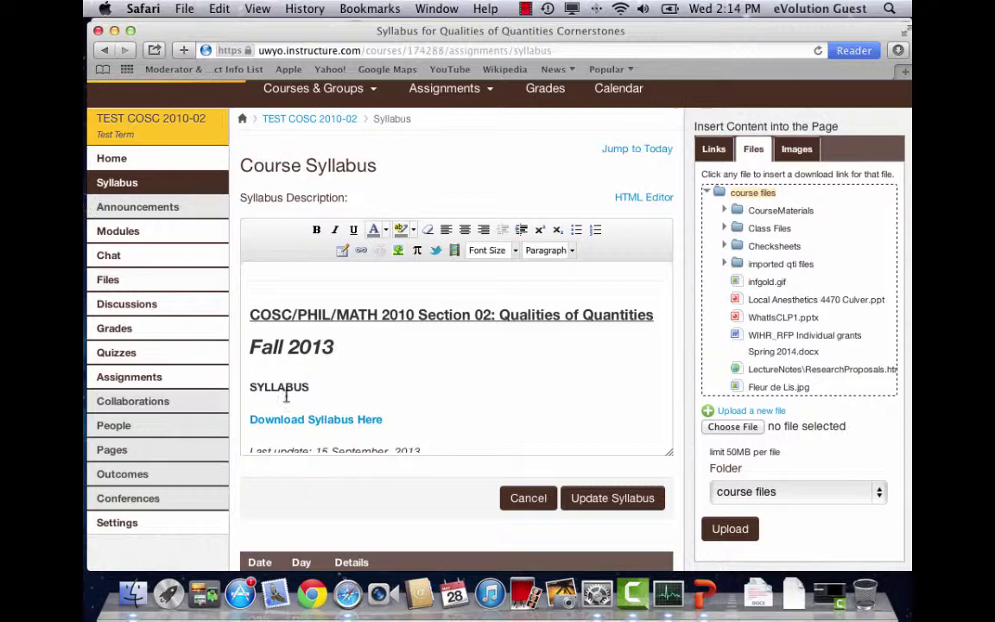
click(353, 388)
key(Return)
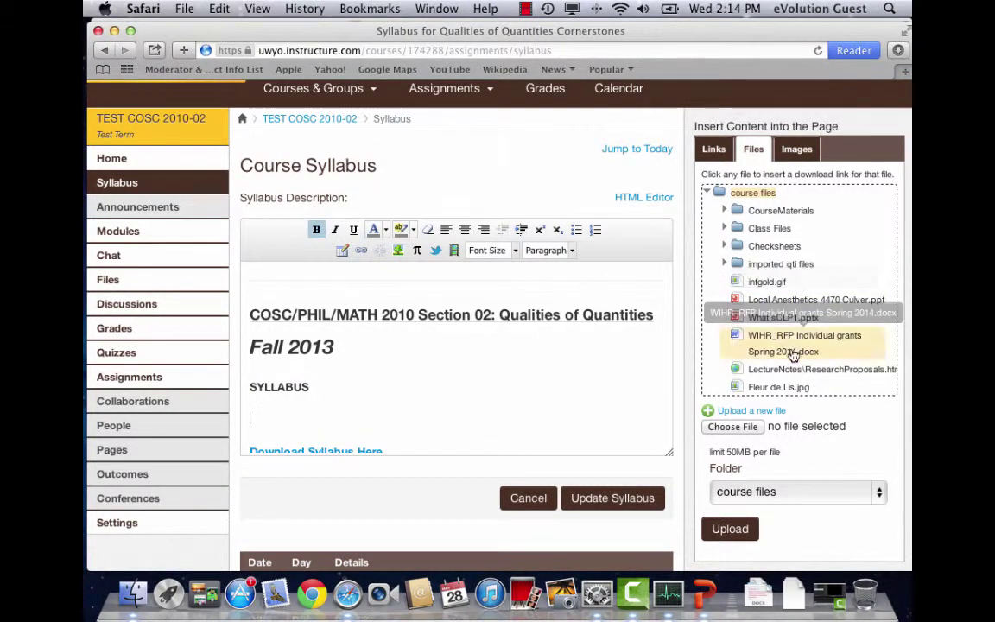
drag(774, 345, 766, 308)
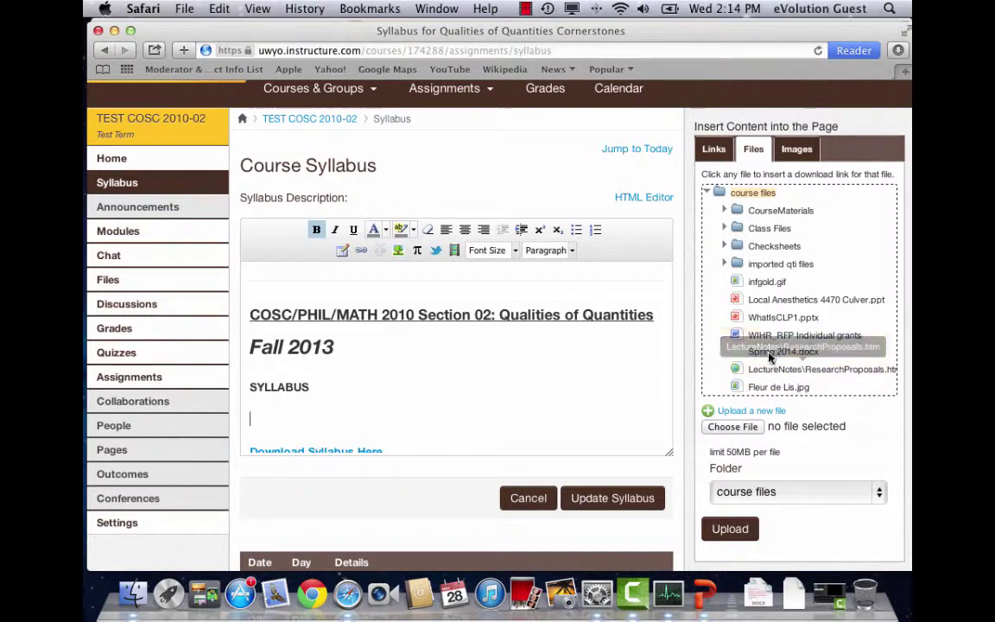
click(767, 305)
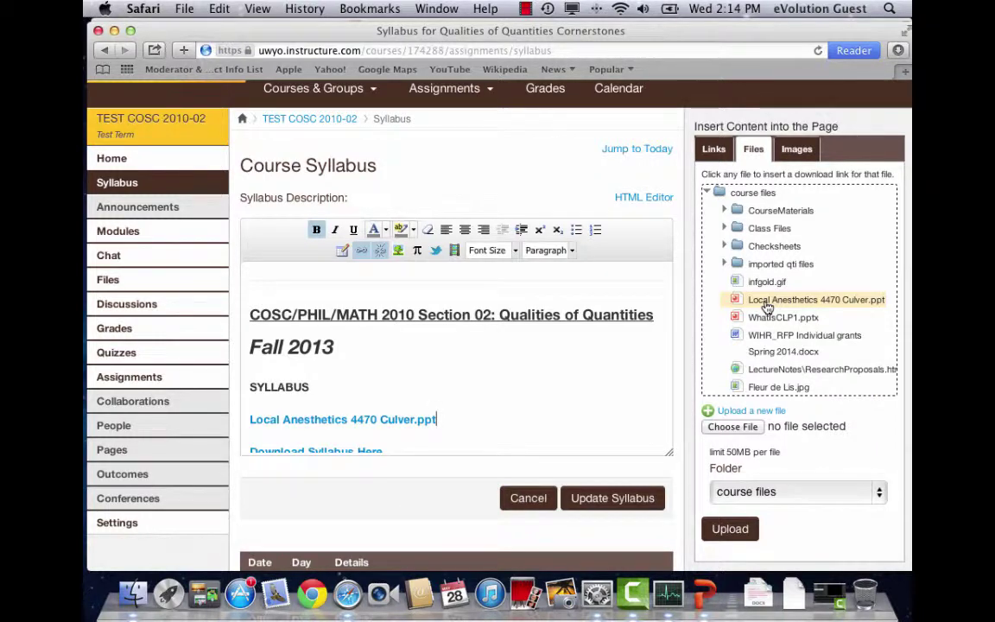
Step: Check the new file link's URL unchanged, then save the syllabus with Update Syllabus
click(375, 419)
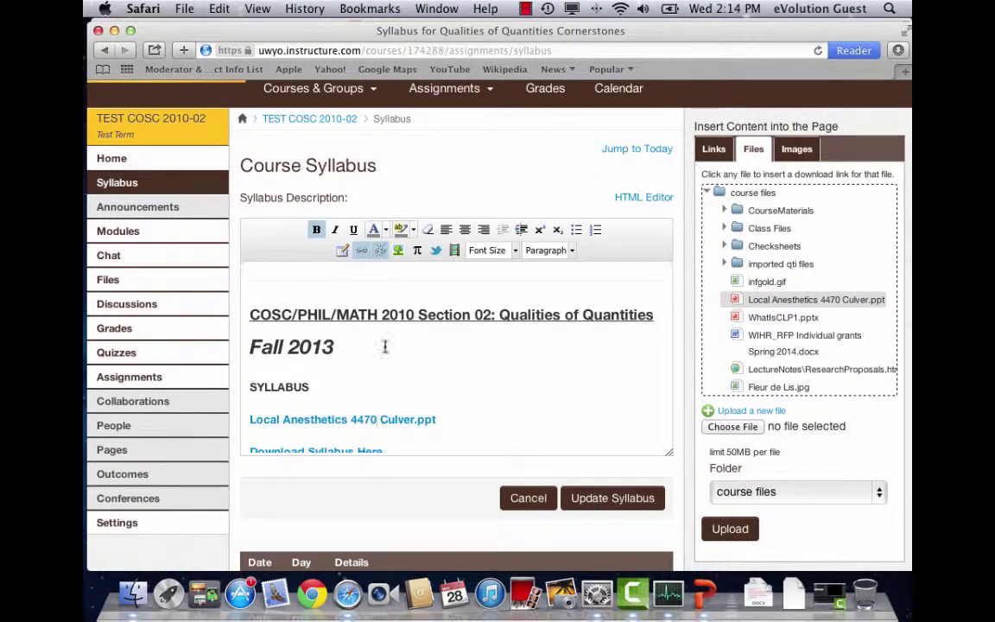
click(360, 253)
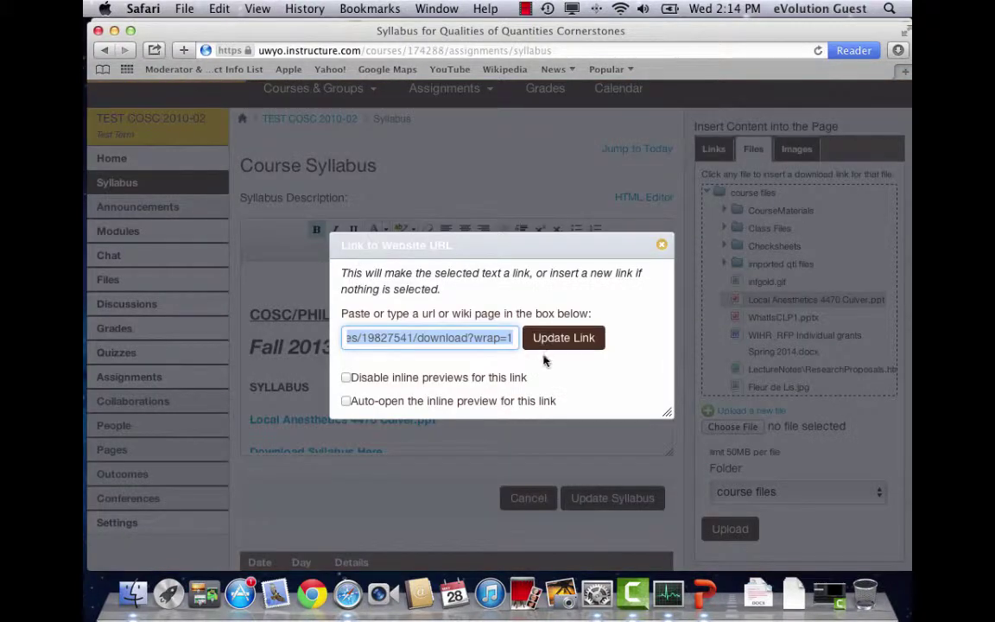
click(662, 246)
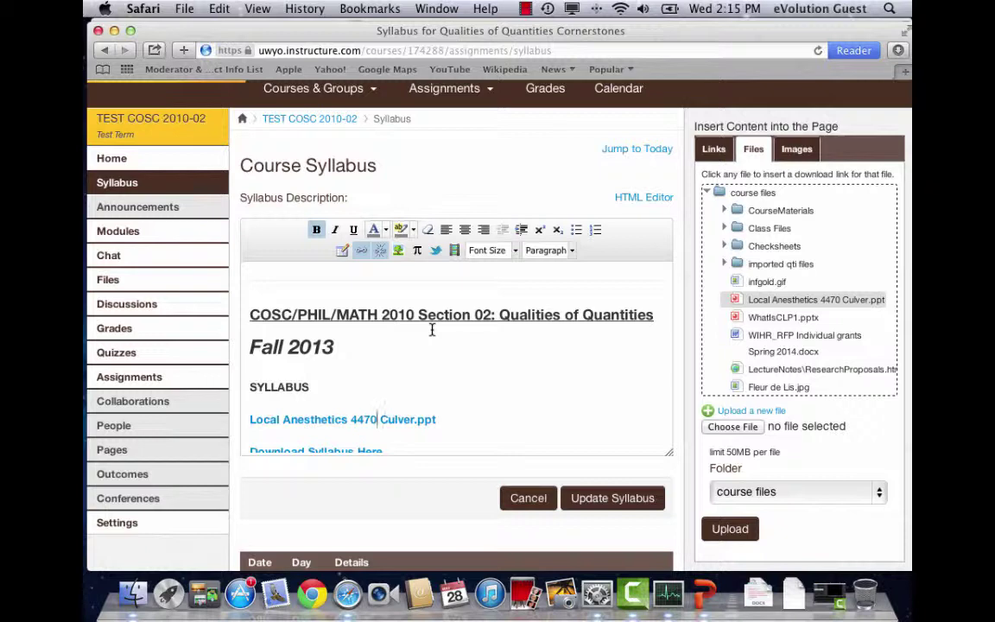
click(622, 500)
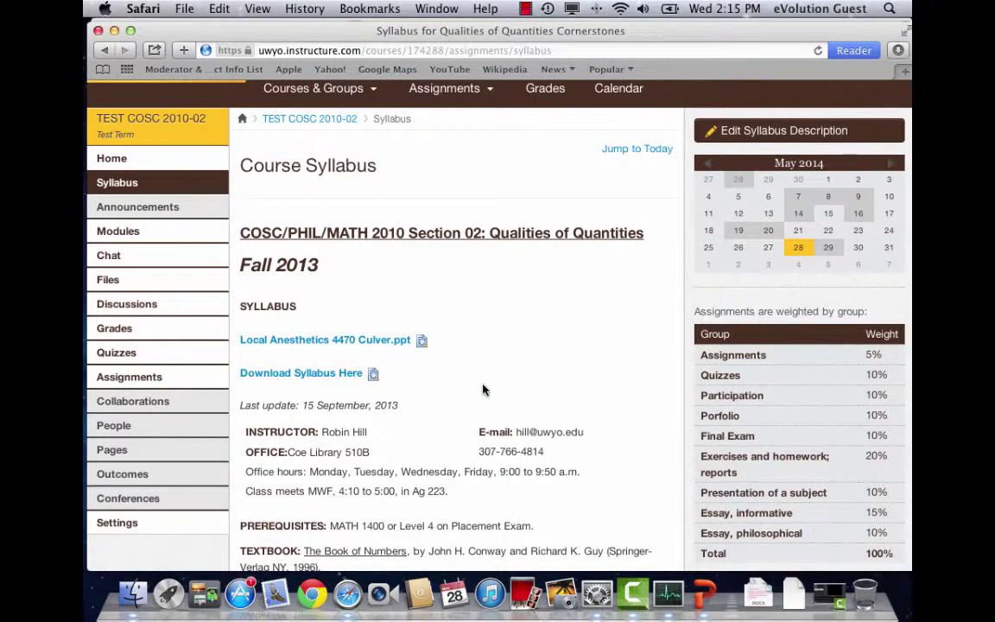
scroll(484, 391, up, 3)
scroll(484, 393, down, 5)
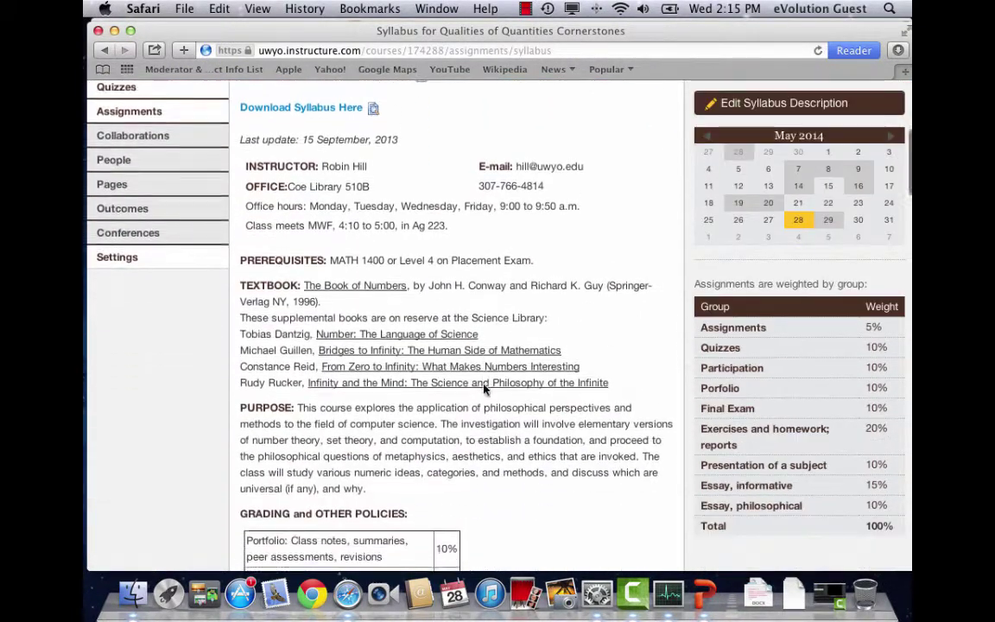
scroll(484, 390, down, 2)
scroll(484, 391, down, 2)
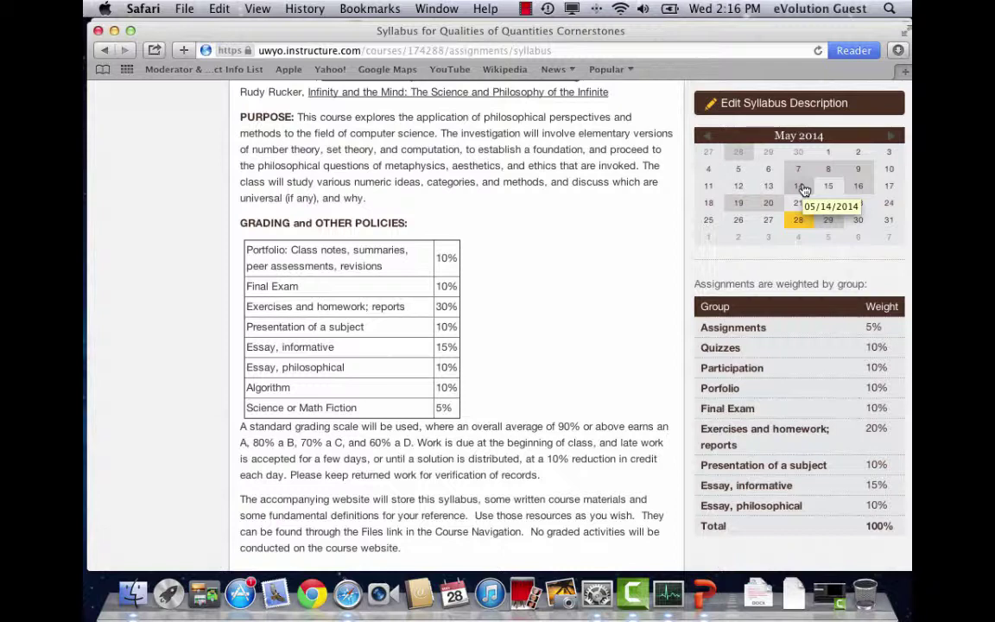
scroll(723, 215, down, 1)
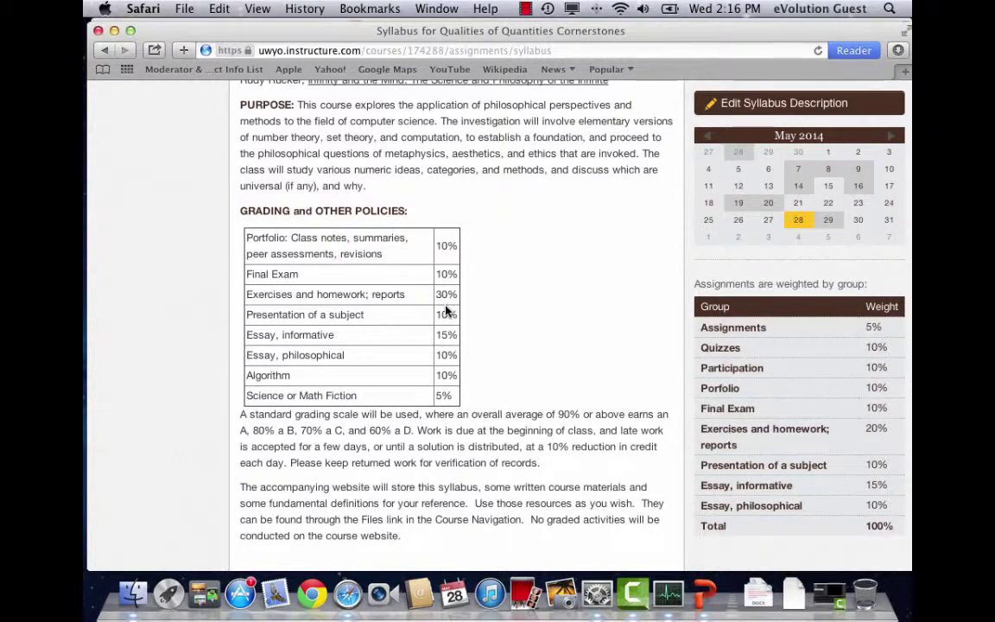
scroll(446, 309, up, 2)
scroll(446, 309, down, 10)
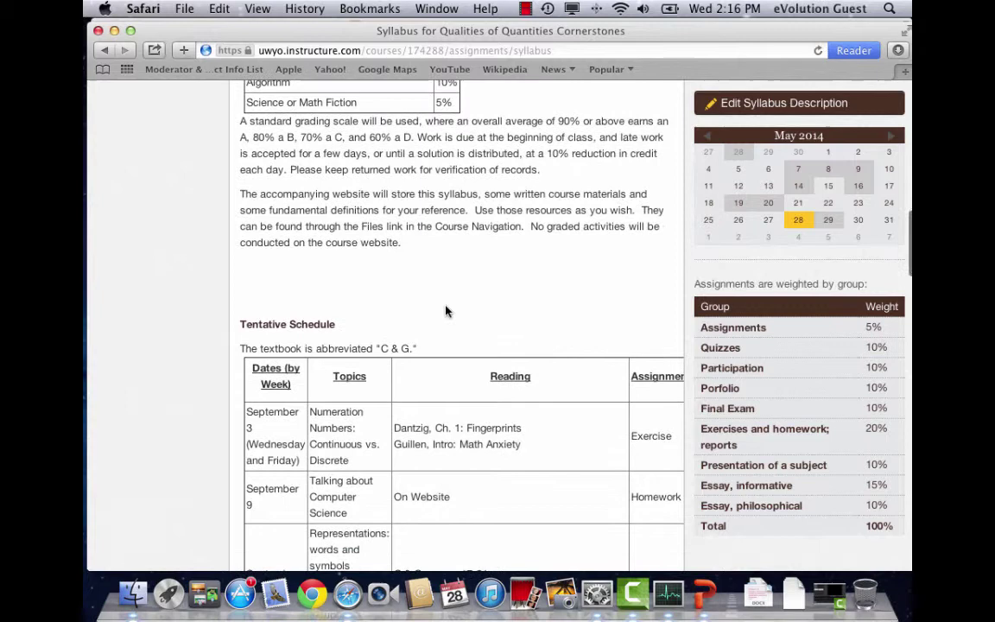
scroll(444, 311, down, 15)
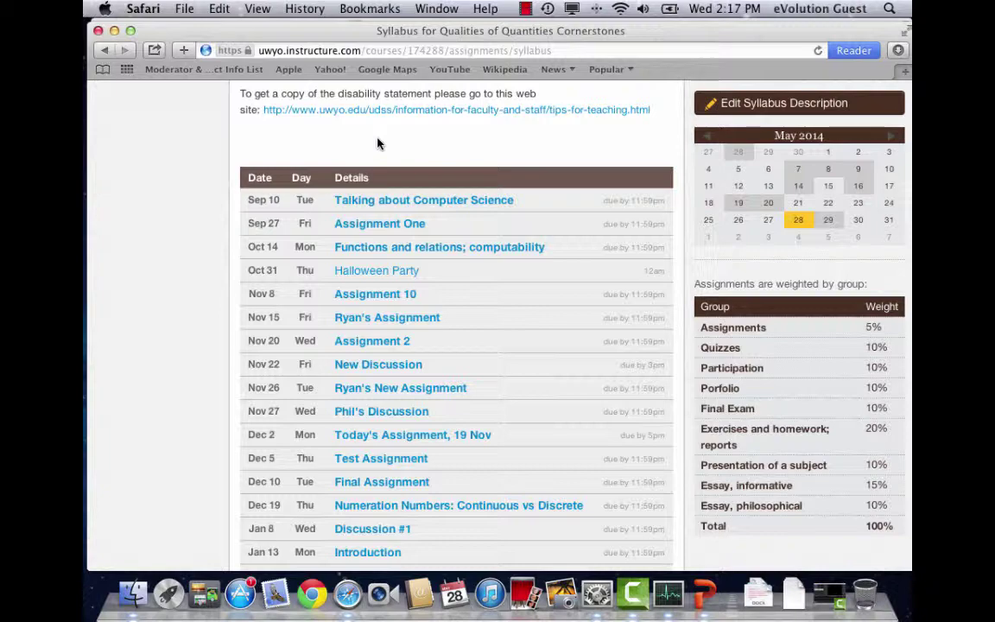
scroll(635, 271, down, 5)
scroll(635, 271, down, 3)
scroll(636, 271, up, 5)
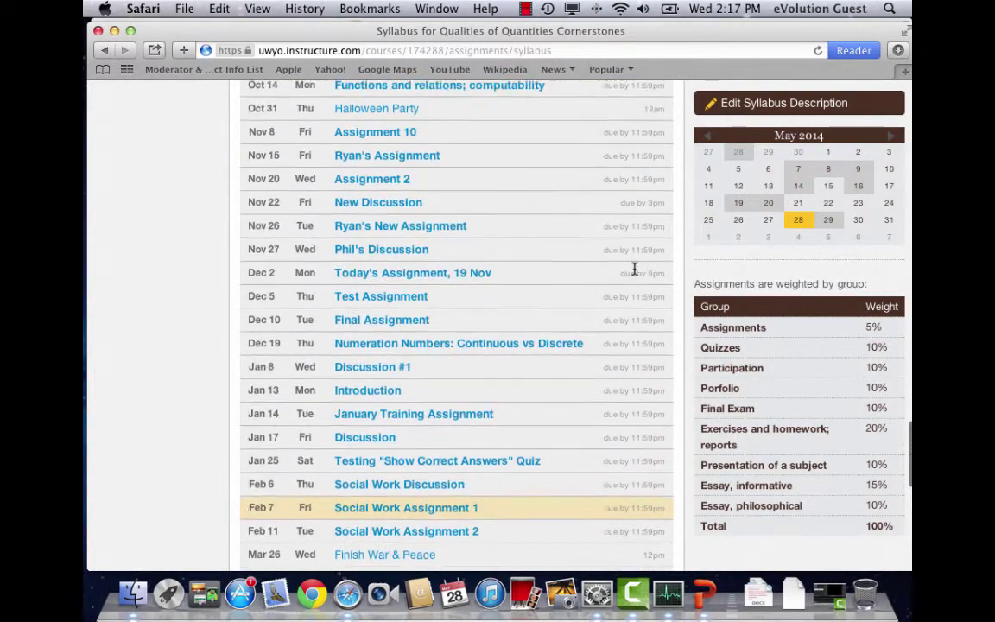
scroll(634, 269, up, 3)
scroll(636, 273, up, 3)
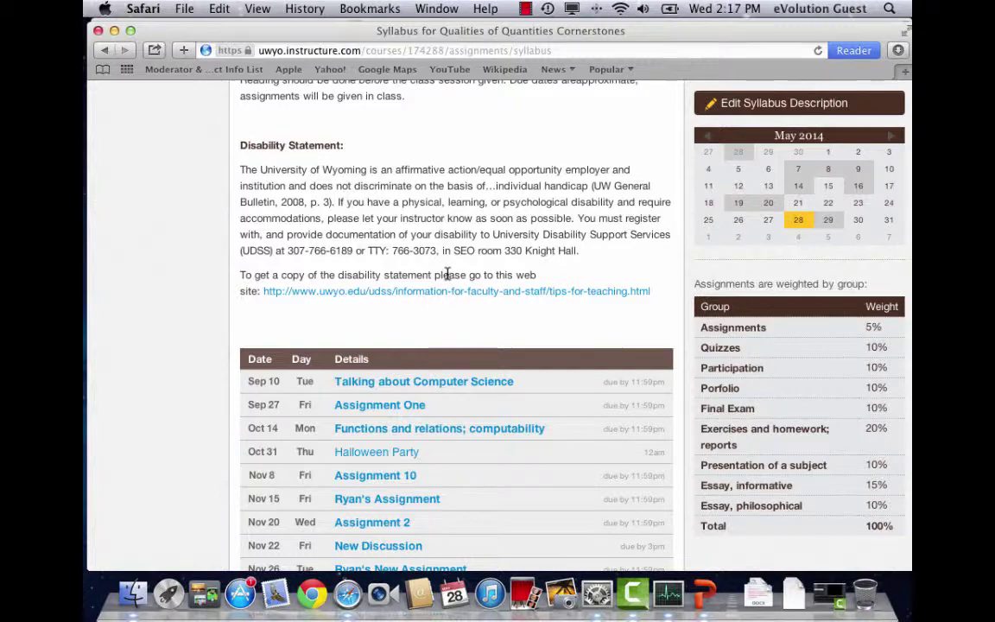
scroll(448, 279, down, 1)
scroll(447, 278, down, 2)
scroll(447, 278, up, 10)
scroll(447, 278, up, 5)
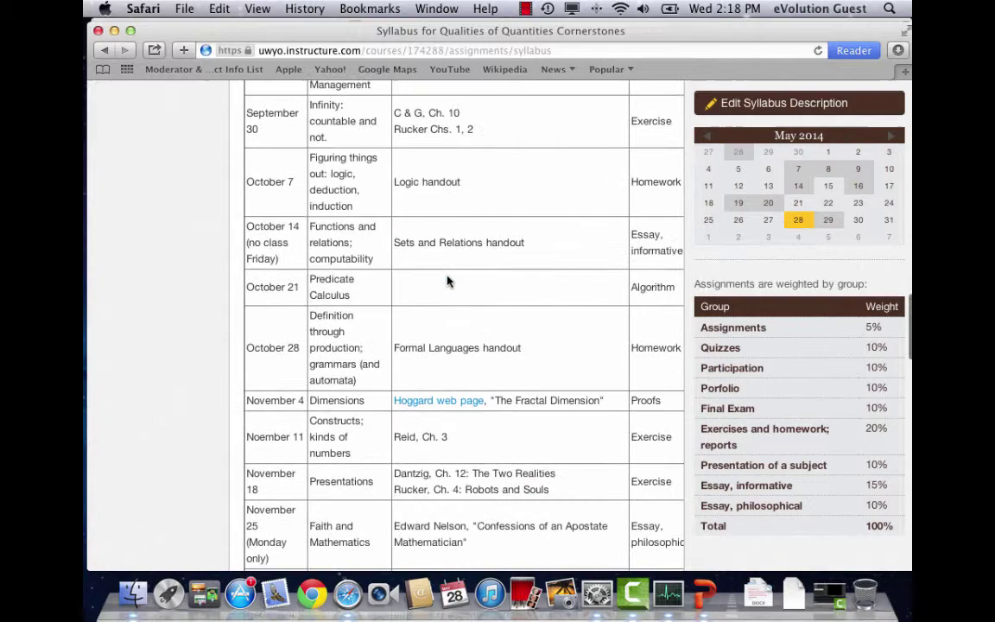
scroll(448, 278, up, 3)
scroll(448, 278, up, 5)
scroll(448, 281, up, 3)
scroll(446, 283, up, 5)
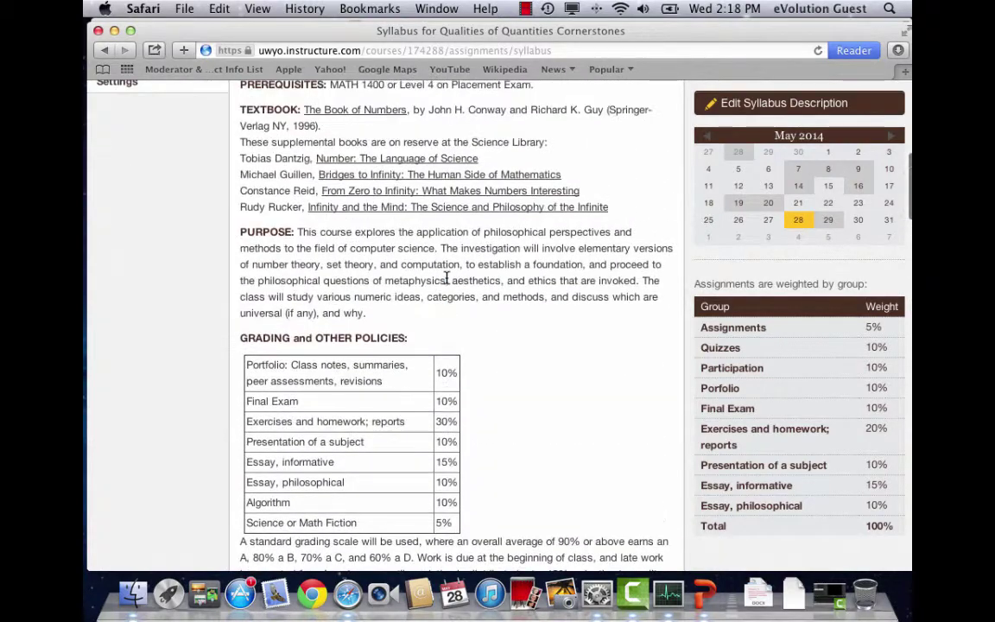
scroll(329, 276, up, 1)
scroll(216, 274, up, 2)
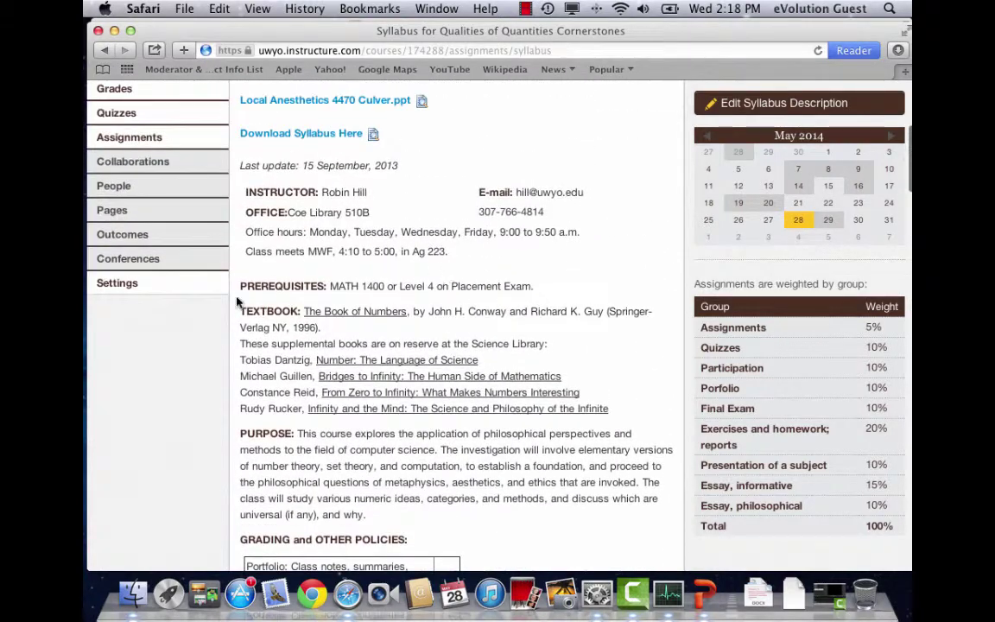
Step: Open course Settings on the Course Details tab and scroll down to the Public visibility setting
click(111, 292)
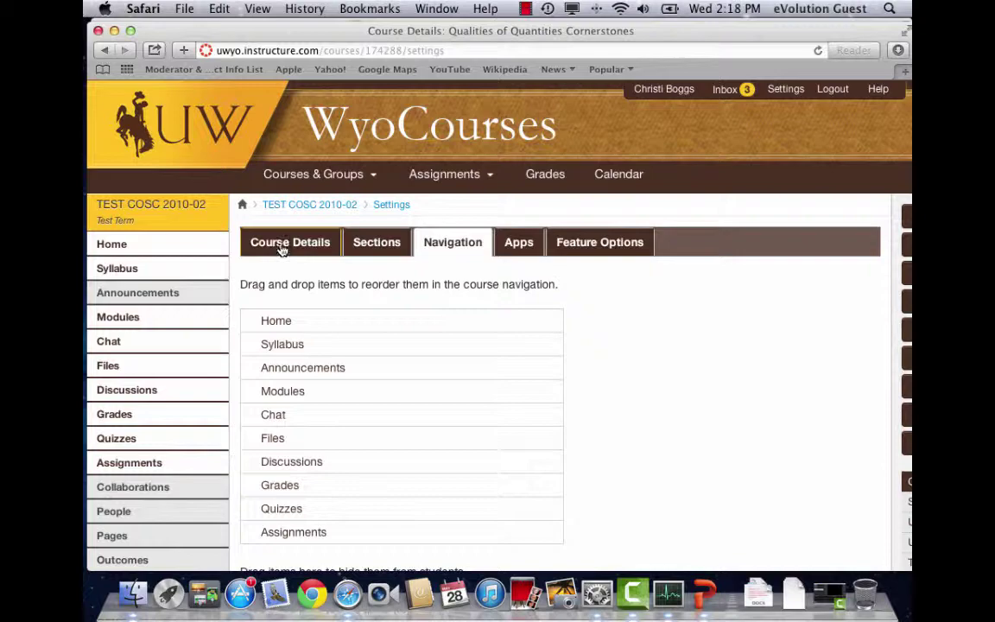
click(279, 246)
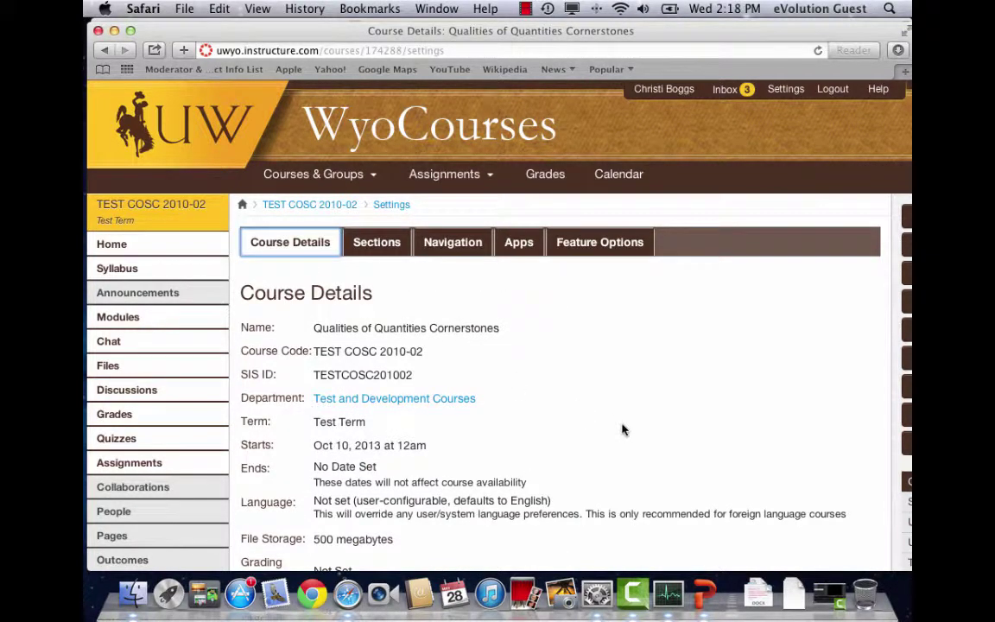
scroll(613, 424, up, 1)
scroll(620, 430, down, 3)
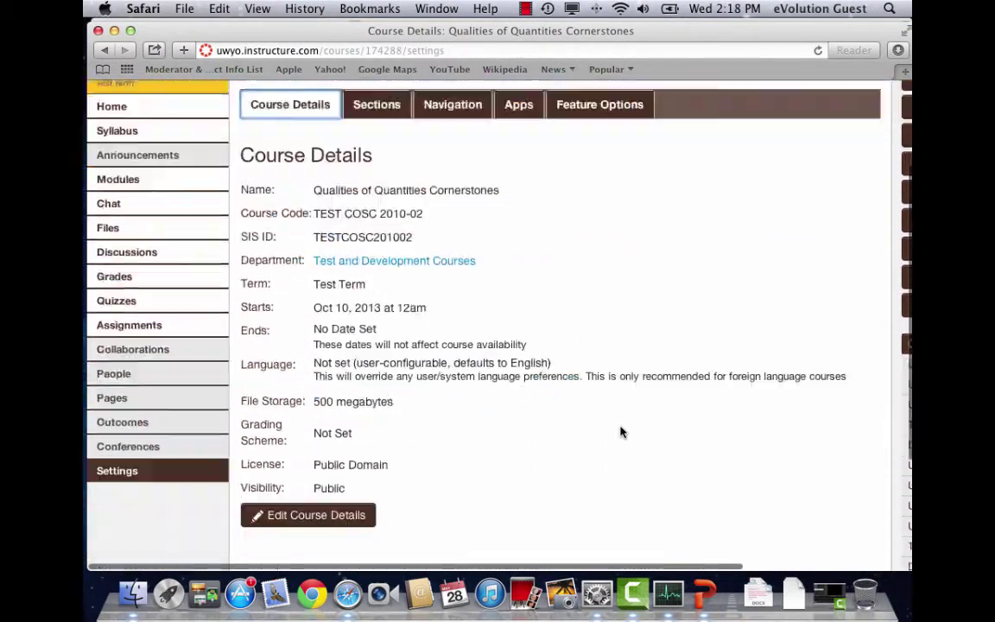
scroll(619, 431, down, 4)
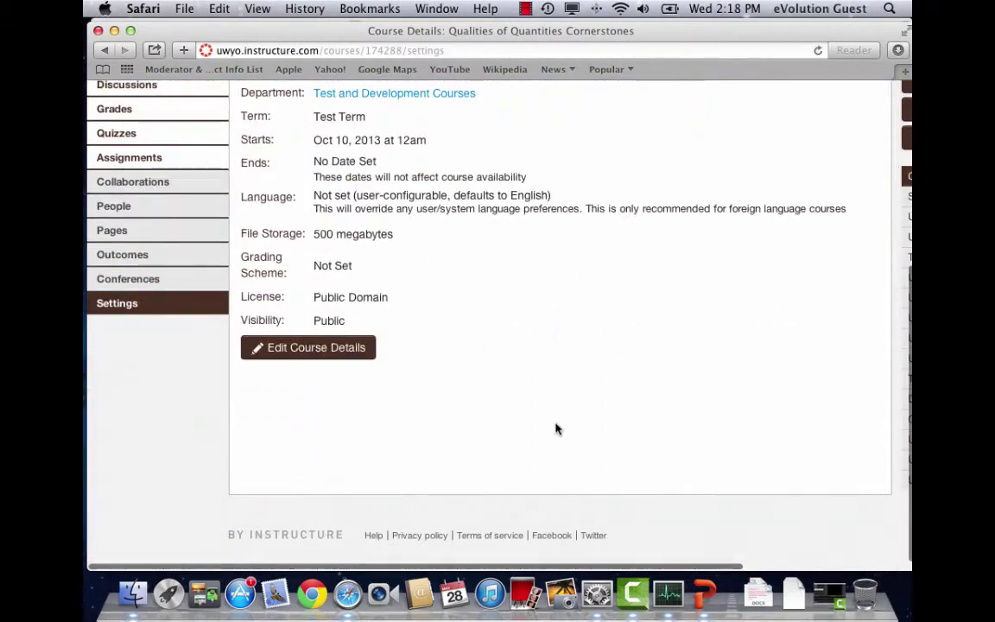
Step: Edit Course Details to make both the syllabus and course public, then save
click(336, 354)
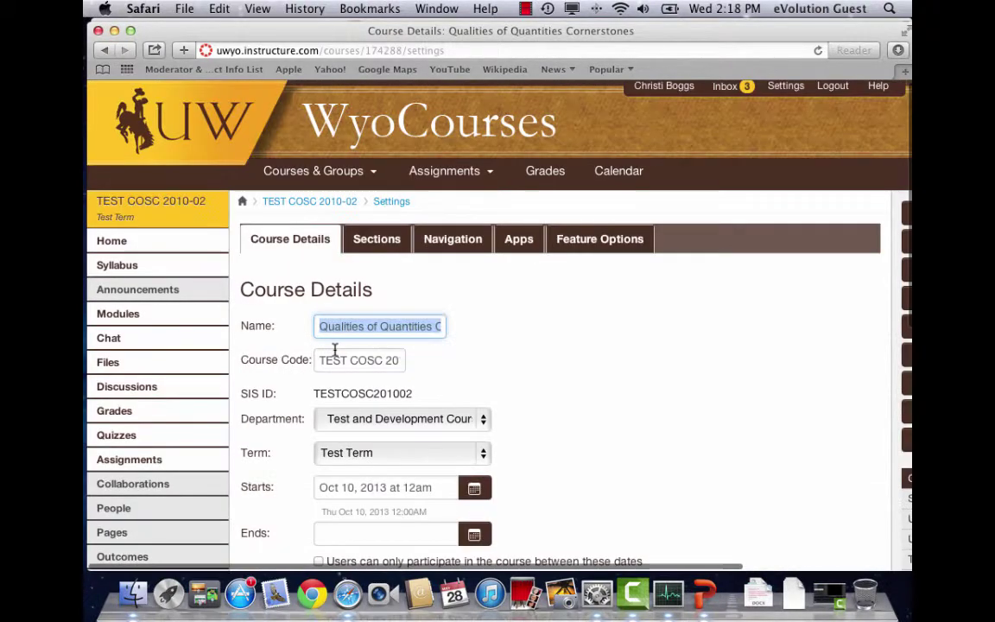
scroll(717, 392, up, 2)
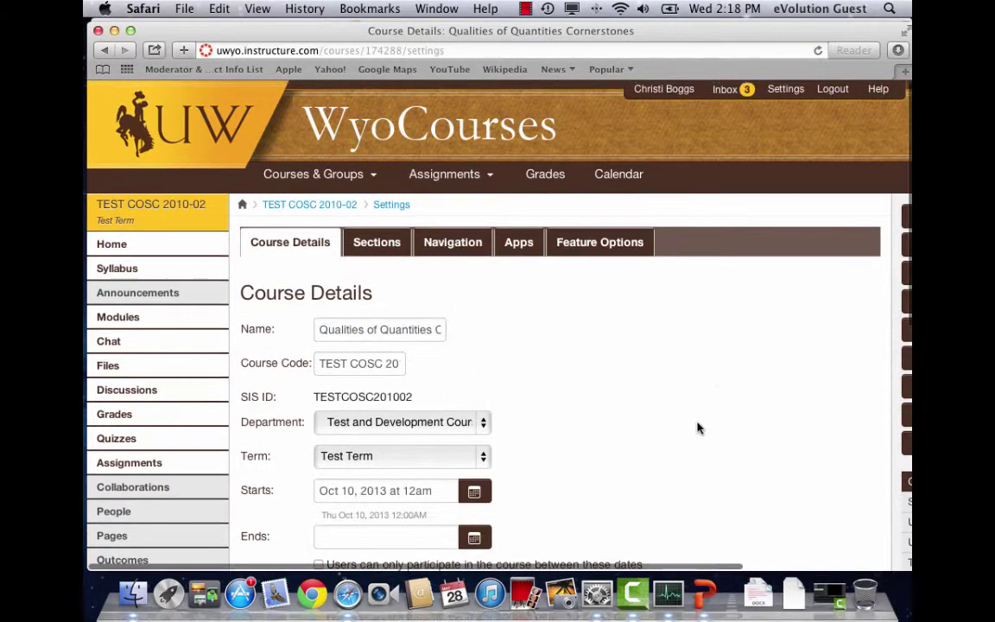
scroll(629, 423, down, 5)
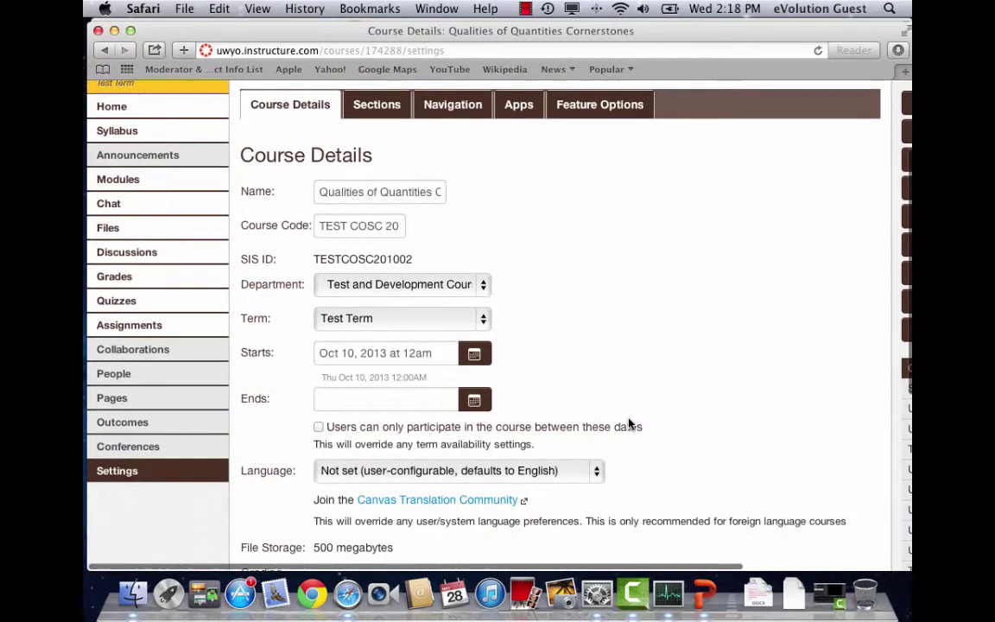
scroll(629, 423, down, 3)
scroll(629, 424, down, 4)
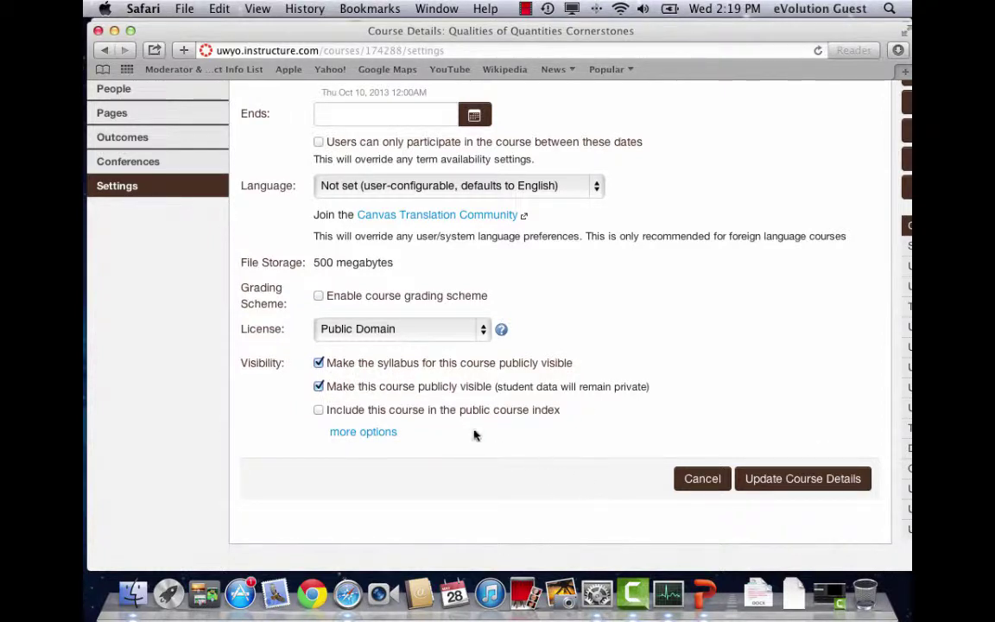
click(820, 484)
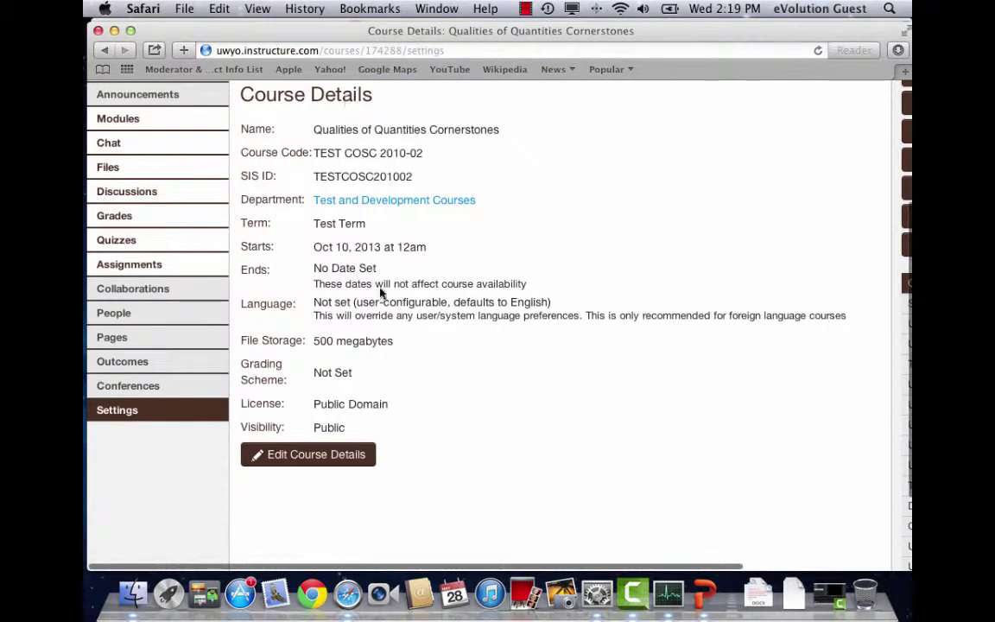
Step: Go back to the Syllabus page and highlight its full URL in the address bar
scroll(156, 270, up, 3)
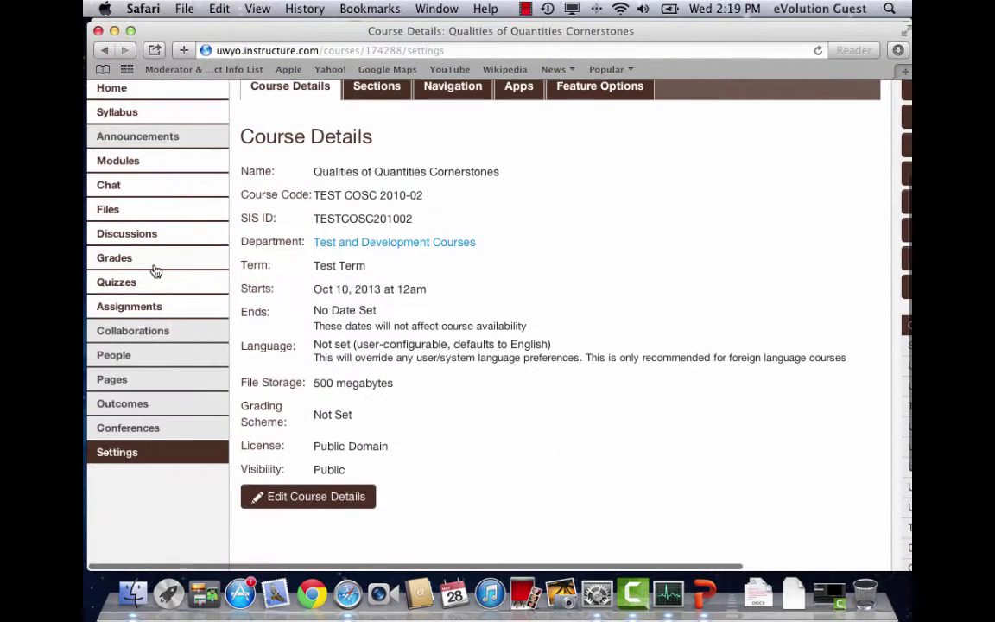
click(110, 115)
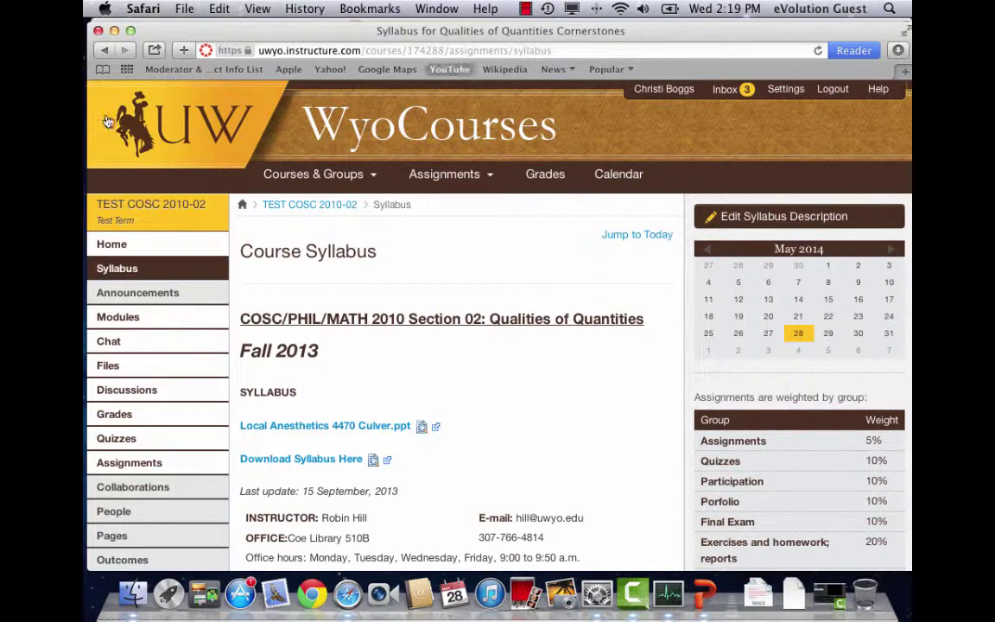
click(522, 50)
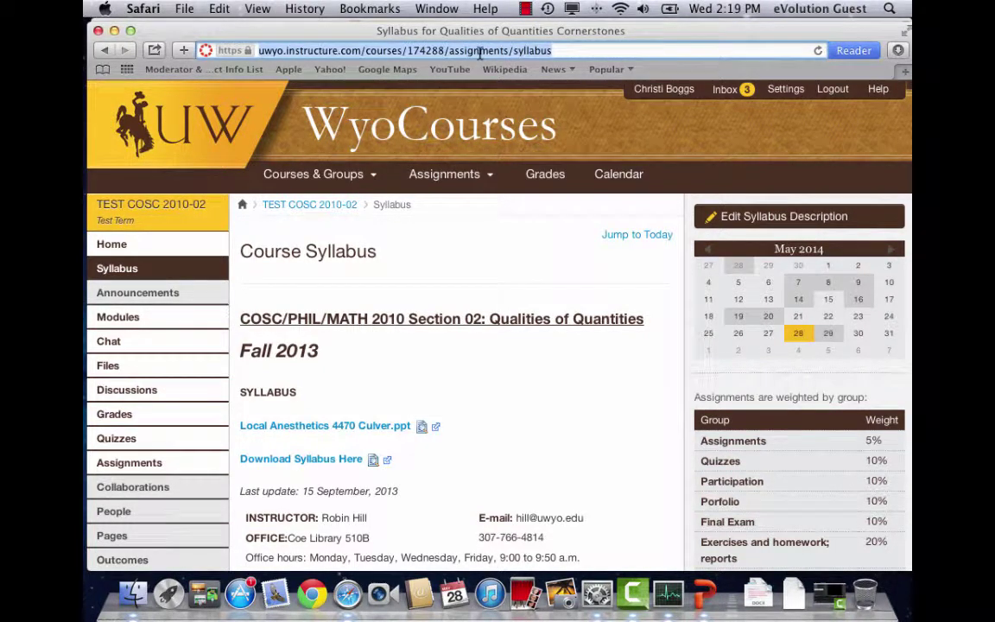
click(499, 50)
click(579, 54)
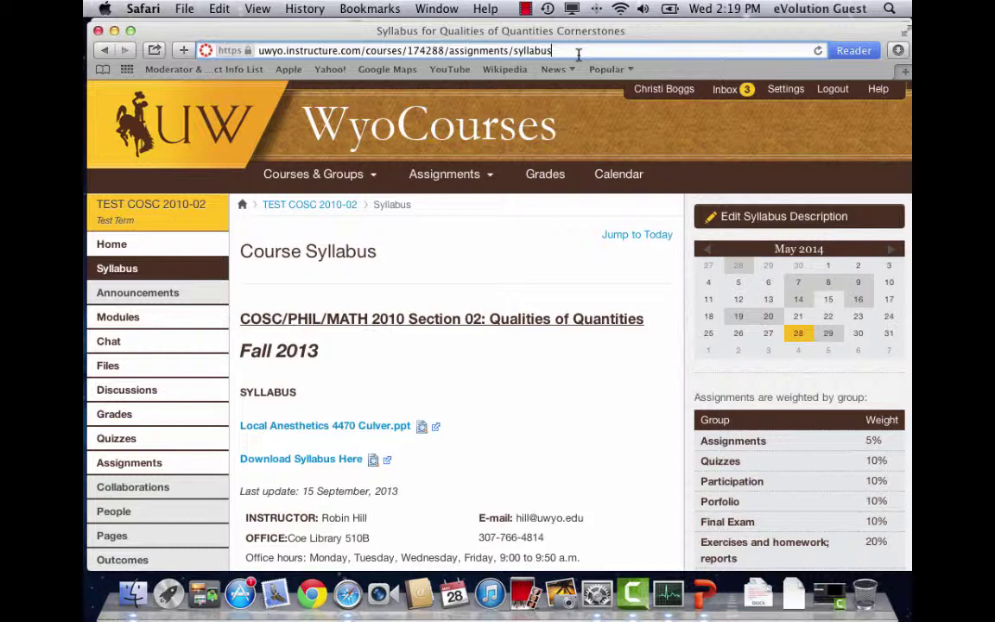
drag(579, 53, 238, 50)
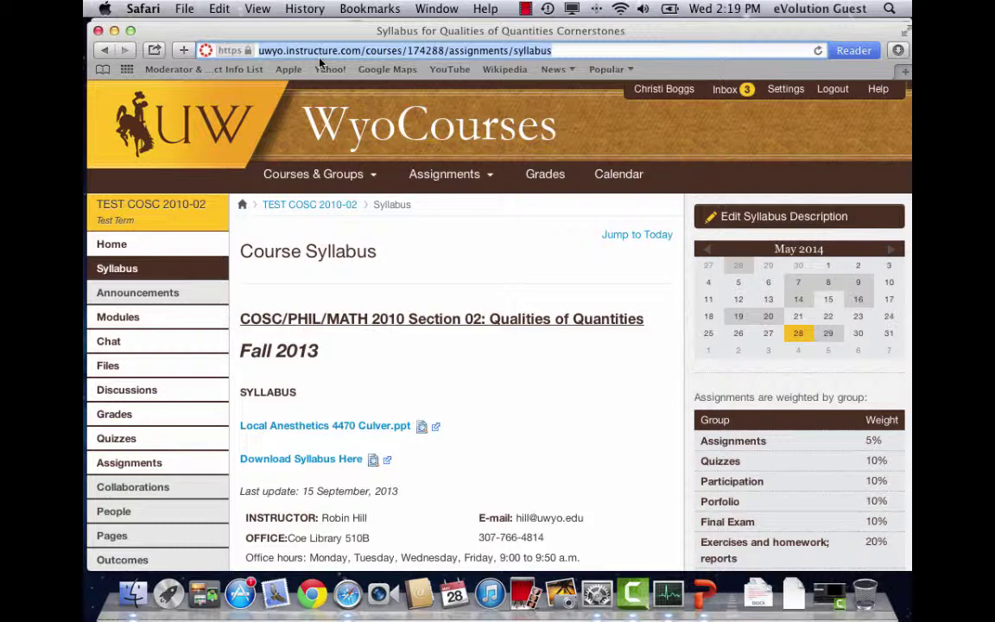
Step: Copy the syllabus URL and shift the Safari window slightly left
key(super+c)
click(141, 9)
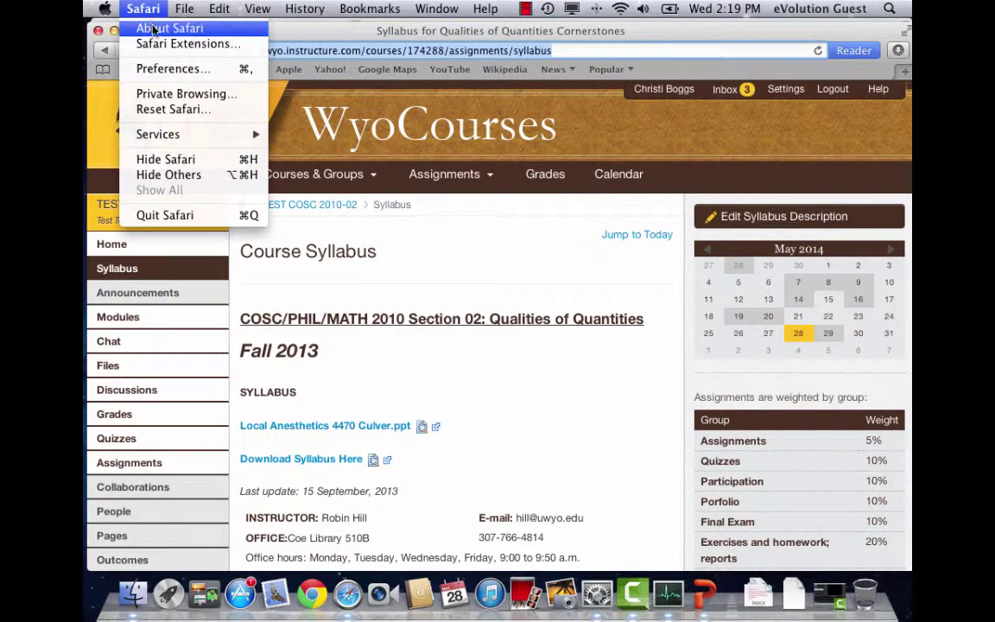
click(881, 38)
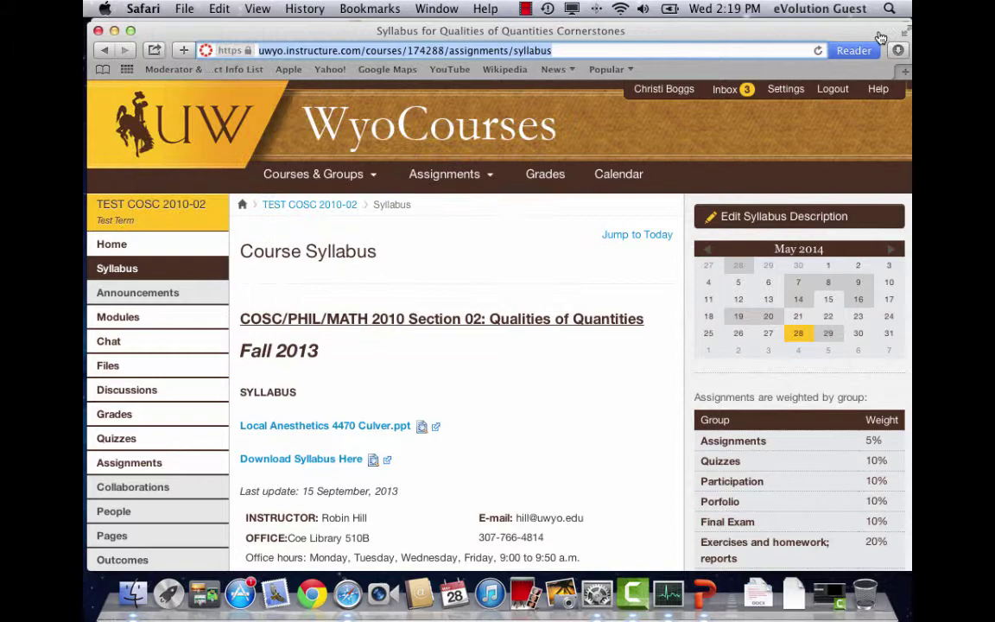
drag(592, 42, 516, 38)
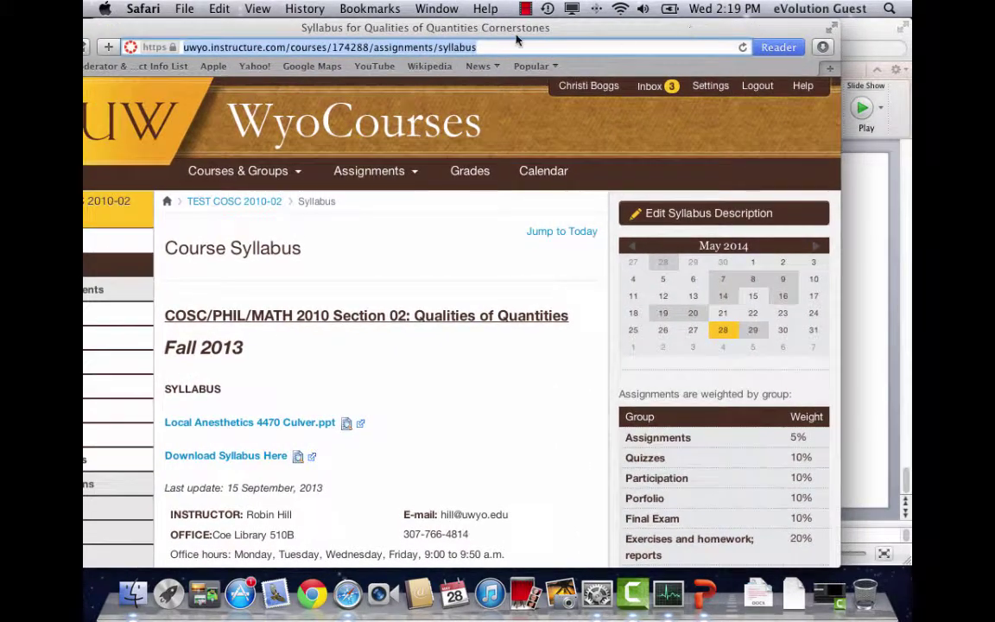
Step: Load the Qualities of Quantities syllabus URL in a new Safari window
click(184, 9)
click(219, 35)
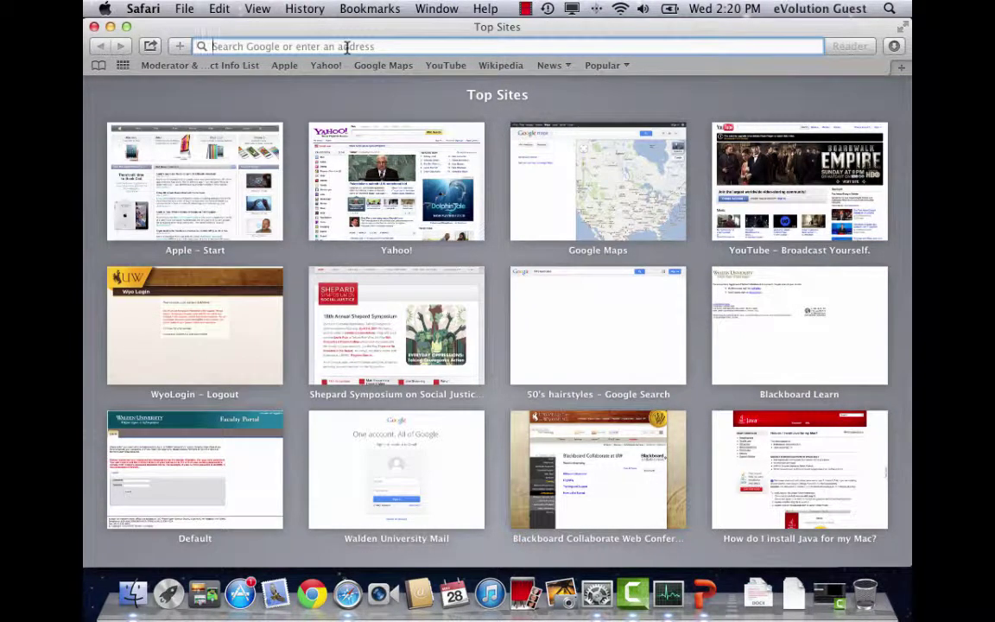
key(super+v)
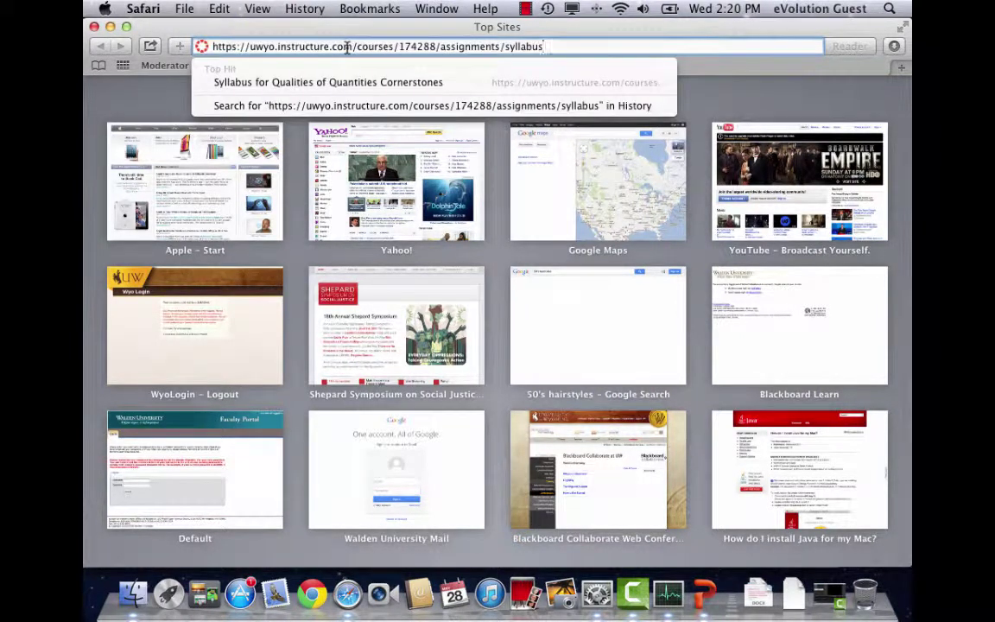
key(Return)
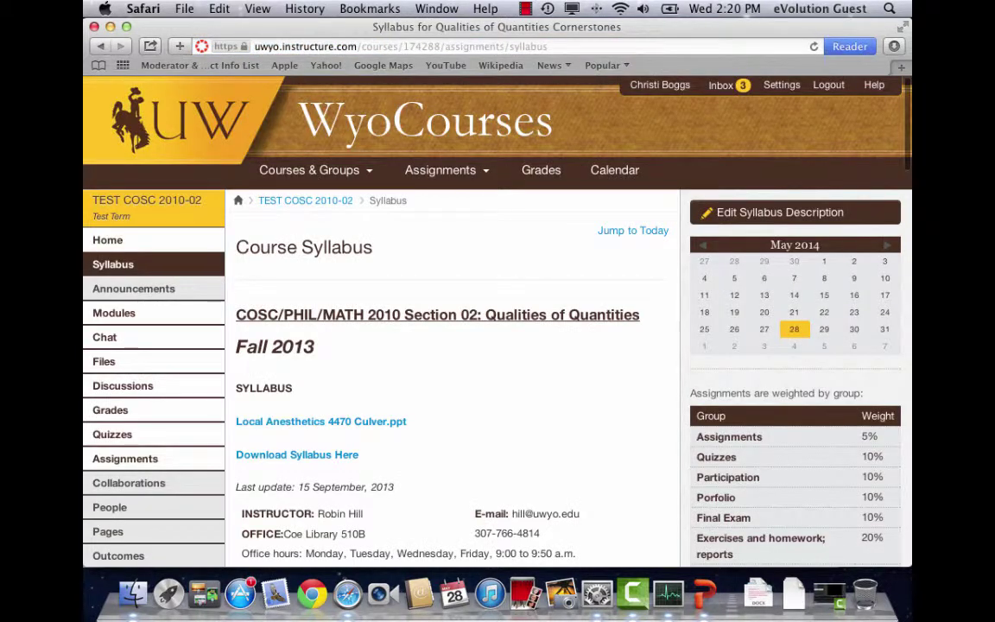